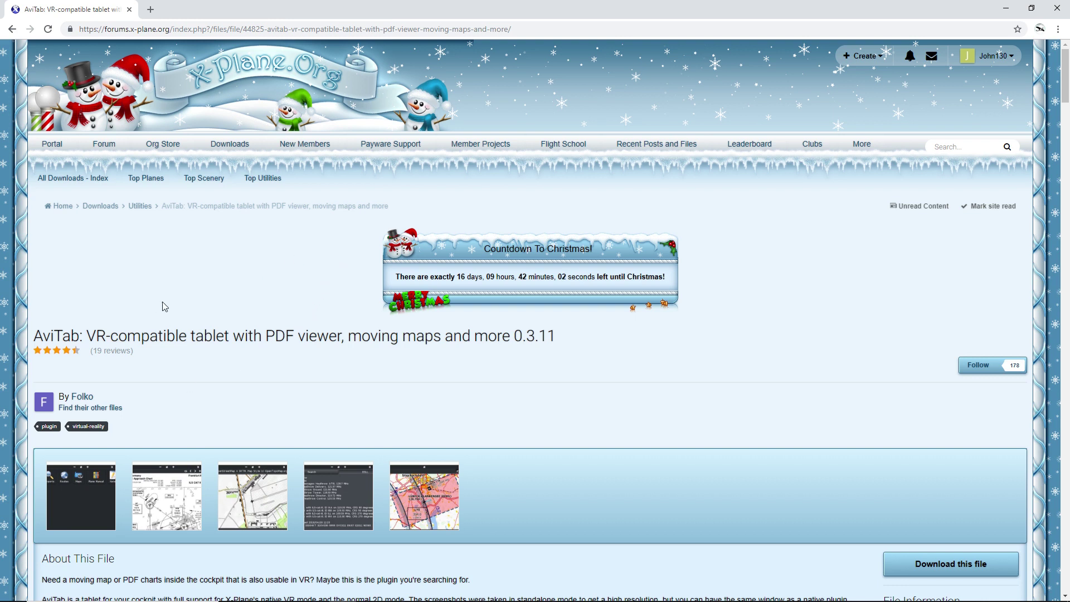
Step: Copy the full web address of the AviTab download page
{"action": "left_click", "coordinate": [80, 30]}
{"action": "left_click_drag", "start_coordinate": [80, 29], "coordinate": [510, 30]}
{"action": "right_click", "coordinate": [480, 34]}
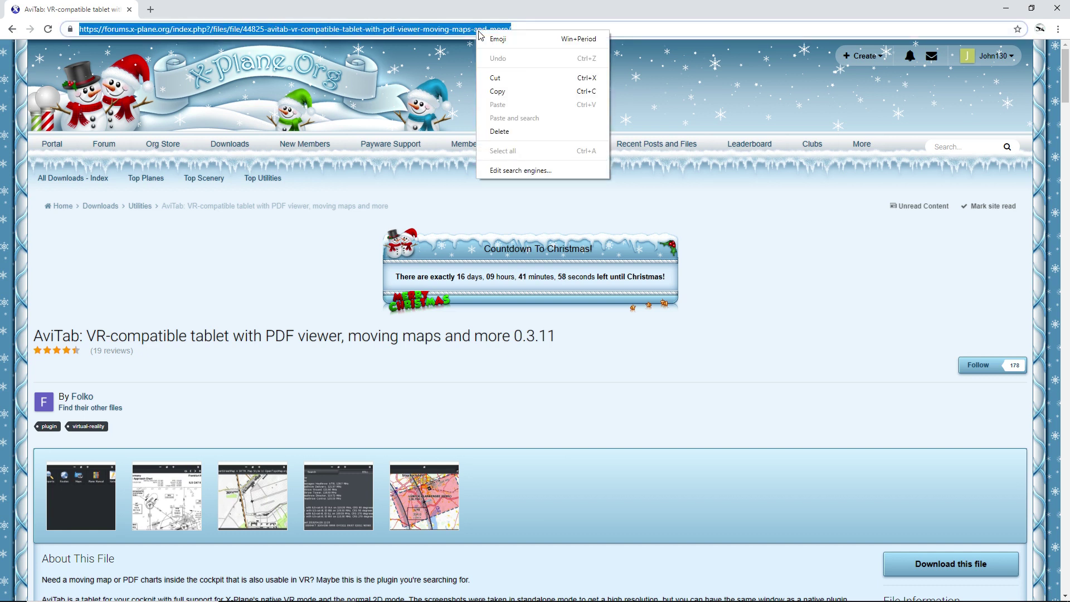
{"action": "left_click", "coordinate": [513, 92]}
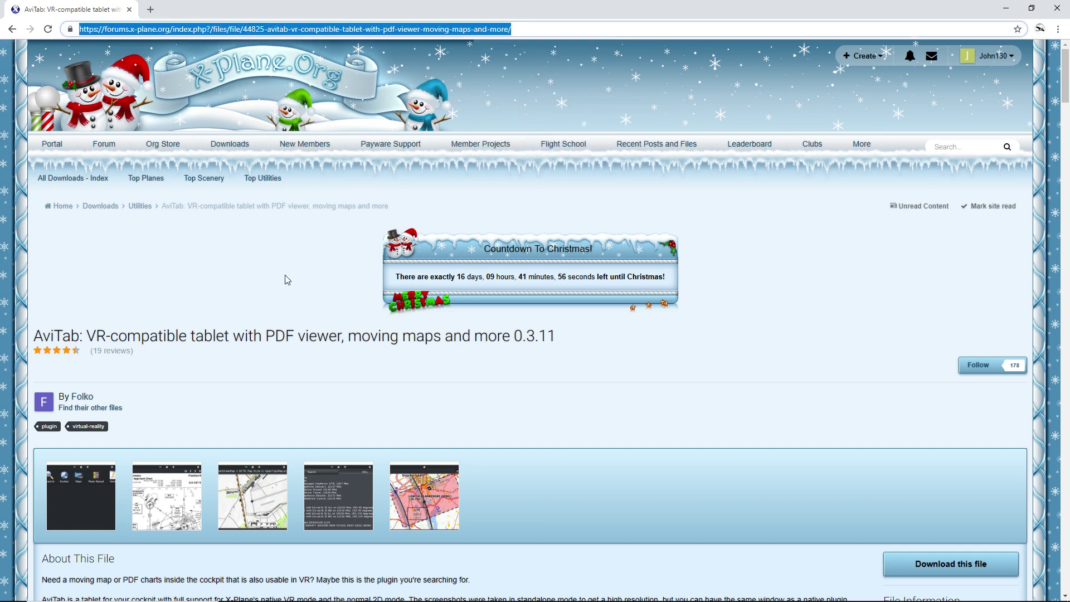
{"action": "left_click", "coordinate": [286, 280]}
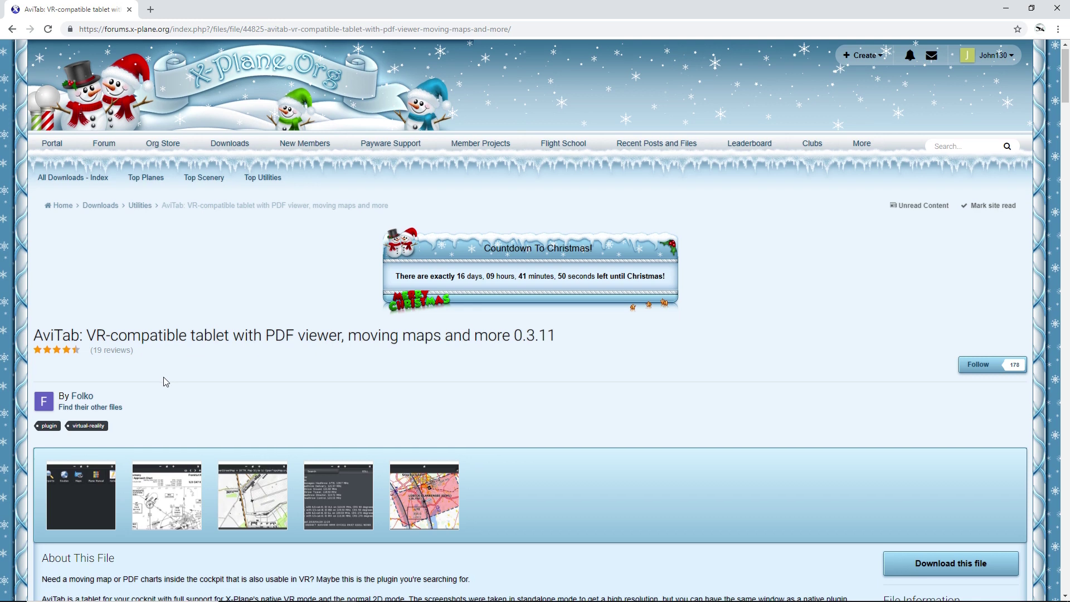
Step: Examine the AviTab page, including its launcher screenshot and the features, installation and usage sections
{"action": "scroll", "coordinate": [164, 377], "scroll_direction": "down", "scroll_amount": 2}
{"action": "left_click", "coordinate": [104, 392]}
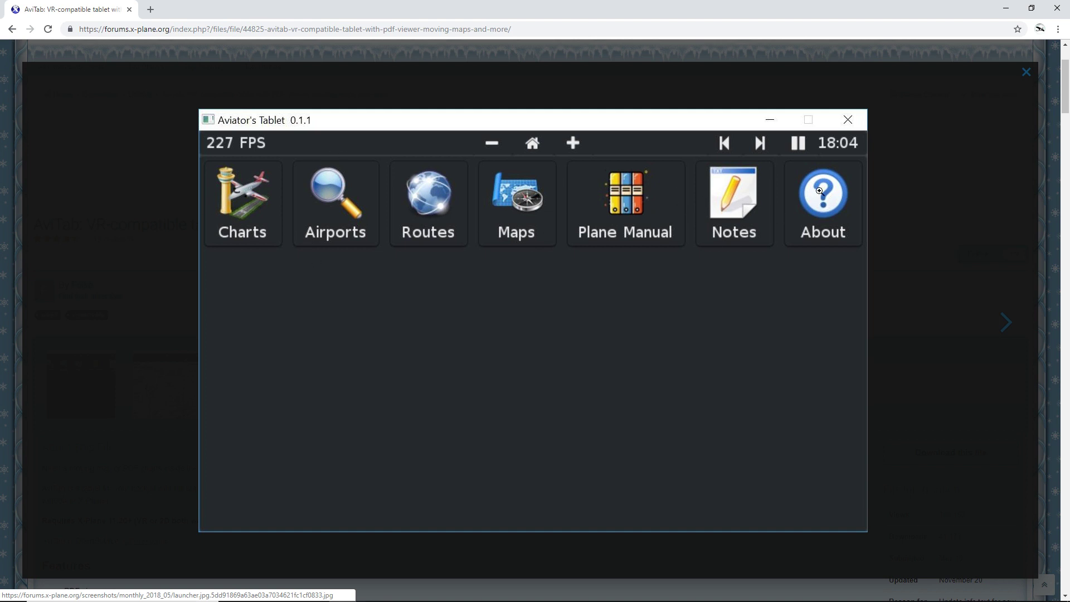
{"action": "left_click", "coordinate": [1025, 74]}
{"action": "scroll", "coordinate": [614, 356], "scroll_direction": "down", "scroll_amount": 3}
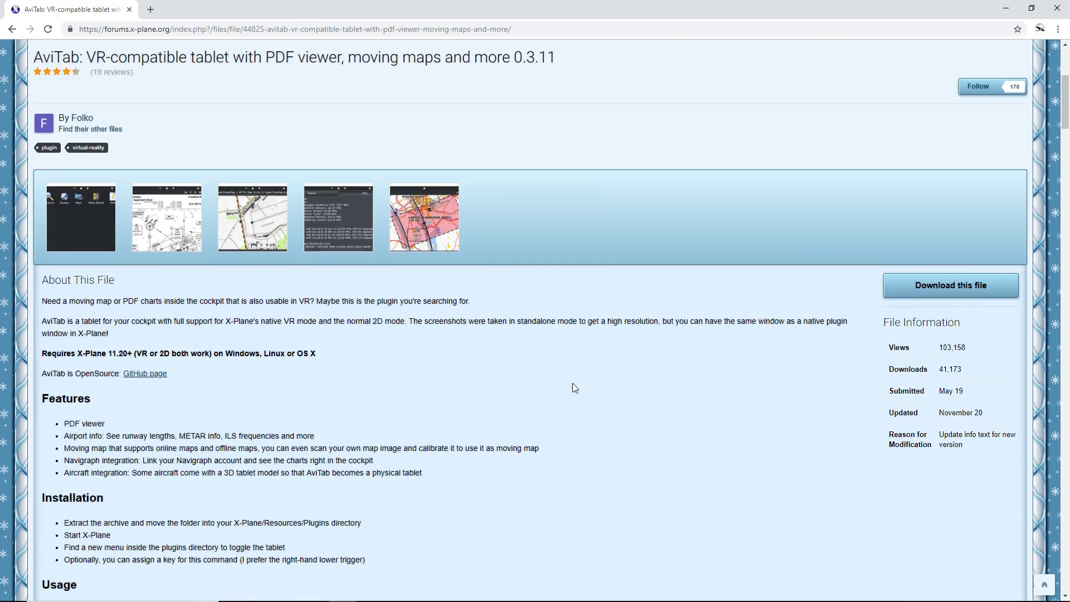
{"action": "scroll", "coordinate": [573, 383], "scroll_direction": "down", "scroll_amount": 4}
{"action": "scroll", "coordinate": [347, 370], "scroll_direction": "down", "scroll_amount": 4}
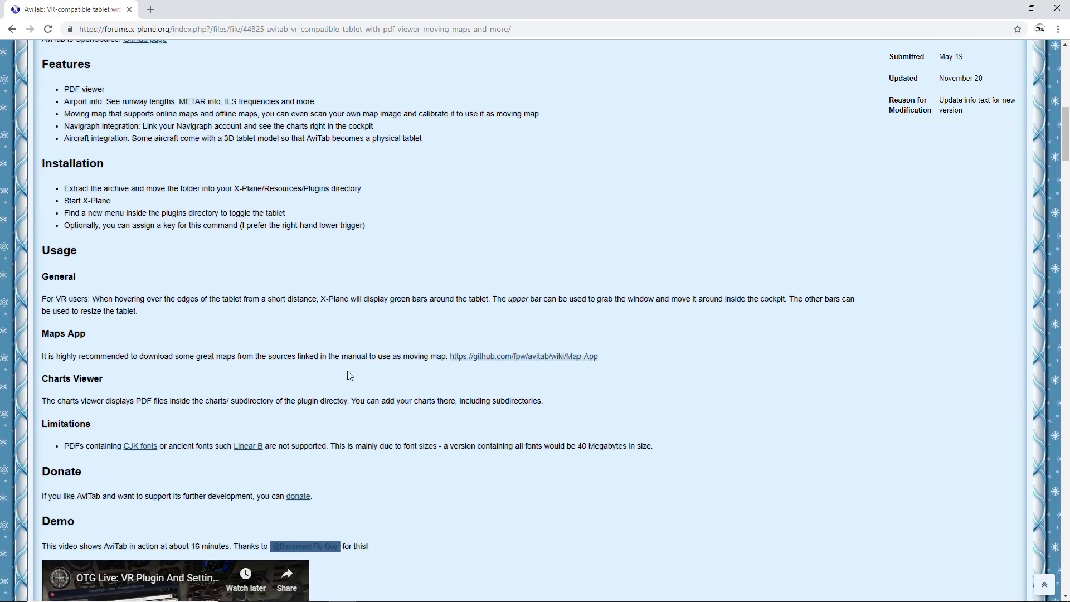
{"action": "scroll", "coordinate": [450, 439], "scroll_direction": "up", "scroll_amount": 13}
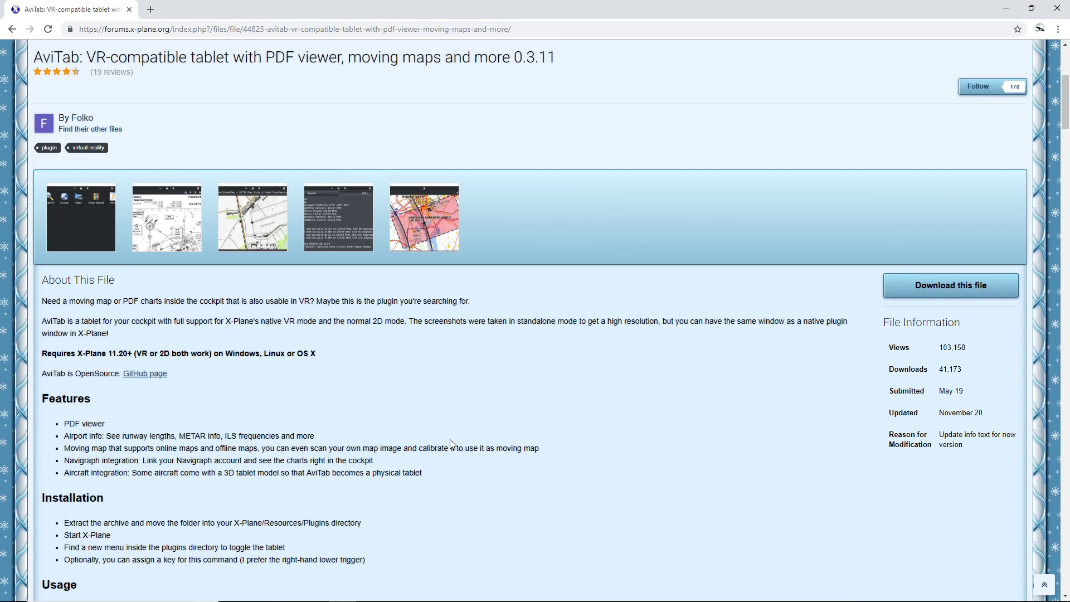
{"action": "scroll", "coordinate": [617, 471], "scroll_direction": "down", "scroll_amount": 2}
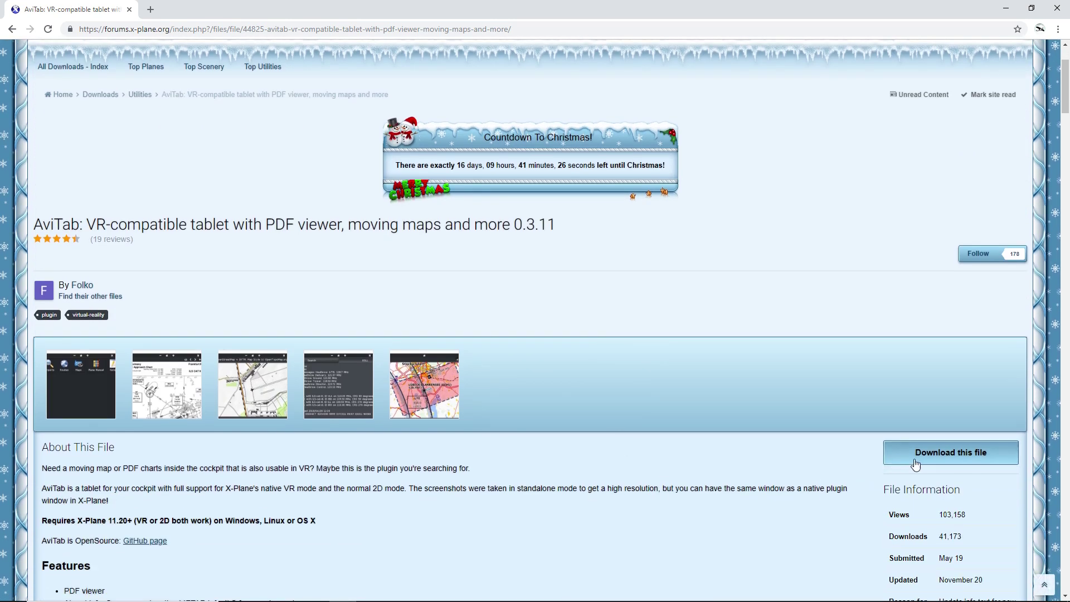
Step: Download the AviTab 0.3.11 archive to the desktop and close the browser
{"action": "left_click", "coordinate": [934, 457]}
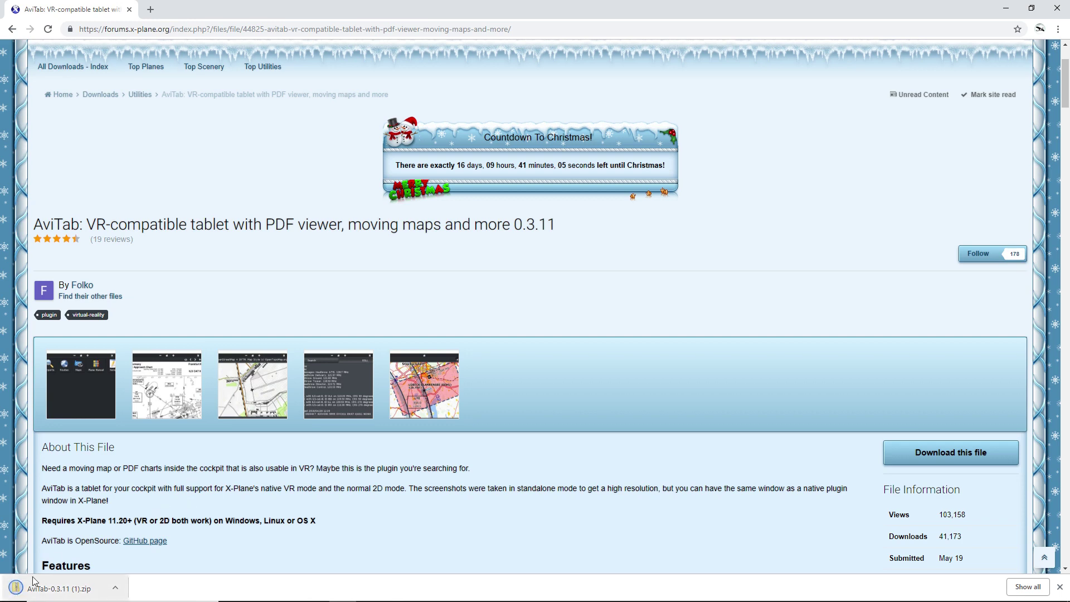
{"action": "double_click", "coordinate": [269, 11]}
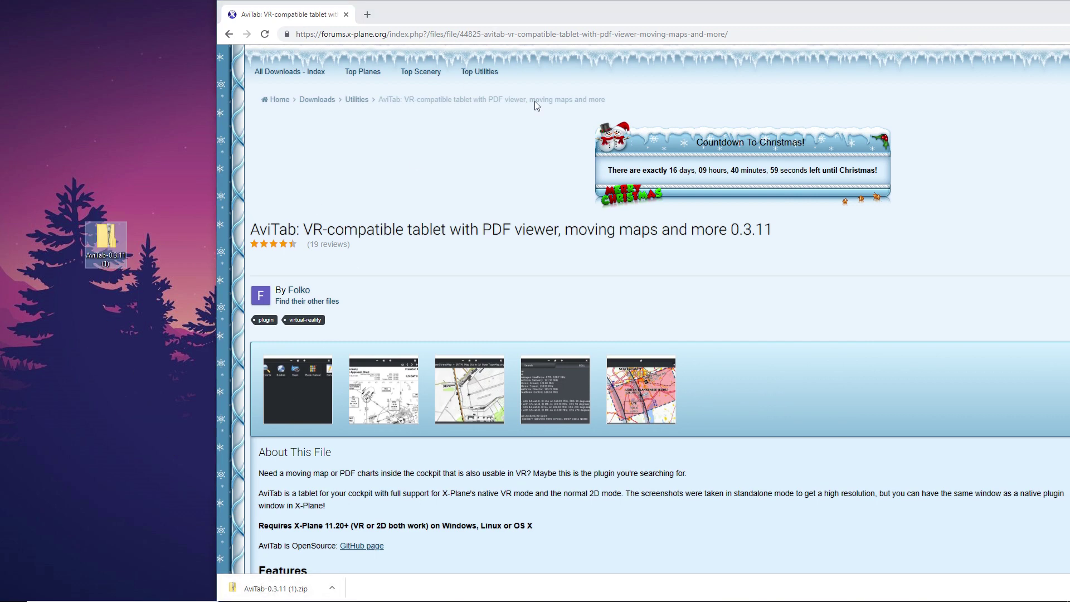
{"action": "left_click", "coordinate": [604, 33]}
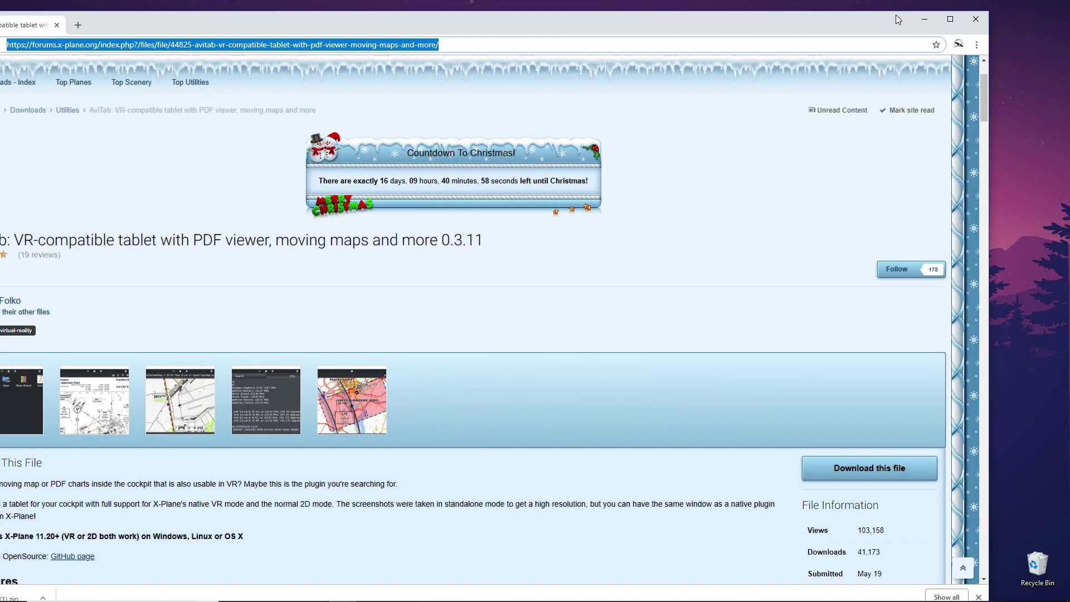
{"action": "left_click", "coordinate": [976, 19]}
Step: Arrange the AviTab archive and the X-Plane 11 folder in opposite upper corners of the desktop
{"action": "left_click_drag", "start_coordinate": [106, 237], "coordinate": [43, 22]}
{"action": "left_click_drag", "start_coordinate": [513, 302], "coordinate": [889, 130]}
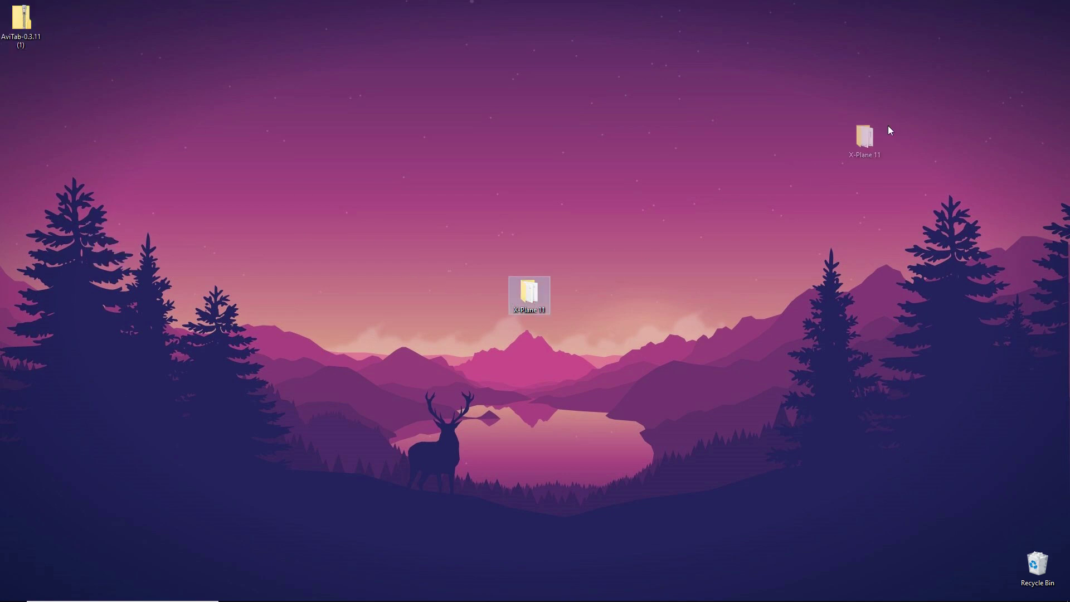
{"action": "left_click_drag", "start_coordinate": [1032, 28], "coordinate": [1033, 28]}
Step: Open the AviTab-0.3.11 archive, check the contents of its AviTab folder, and return to the archive's top level
{"action": "left_click", "coordinate": [25, 23]}
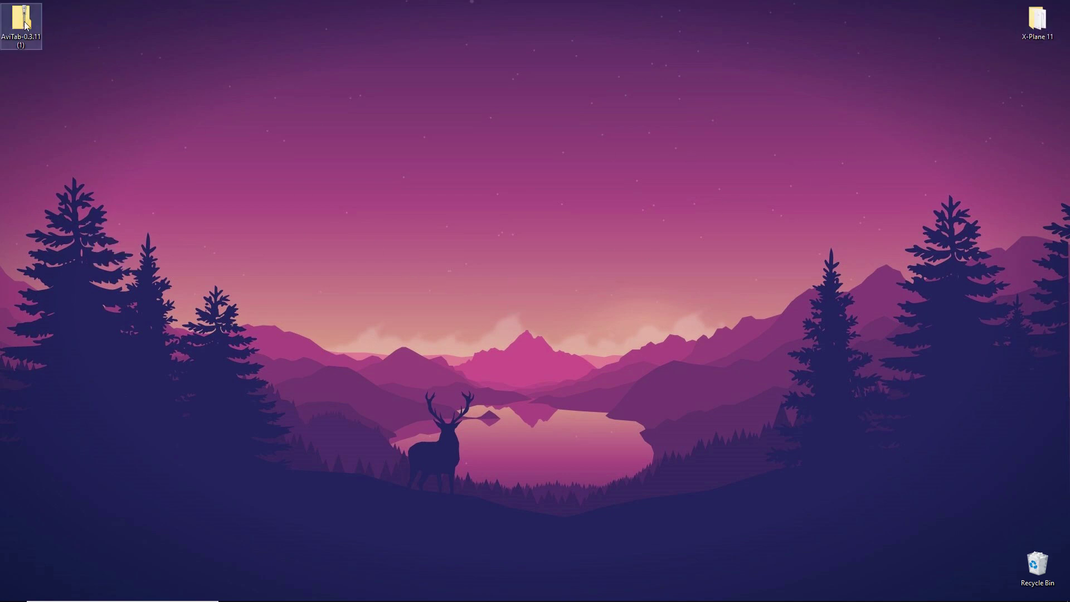
{"action": "double_click", "coordinate": [25, 24]}
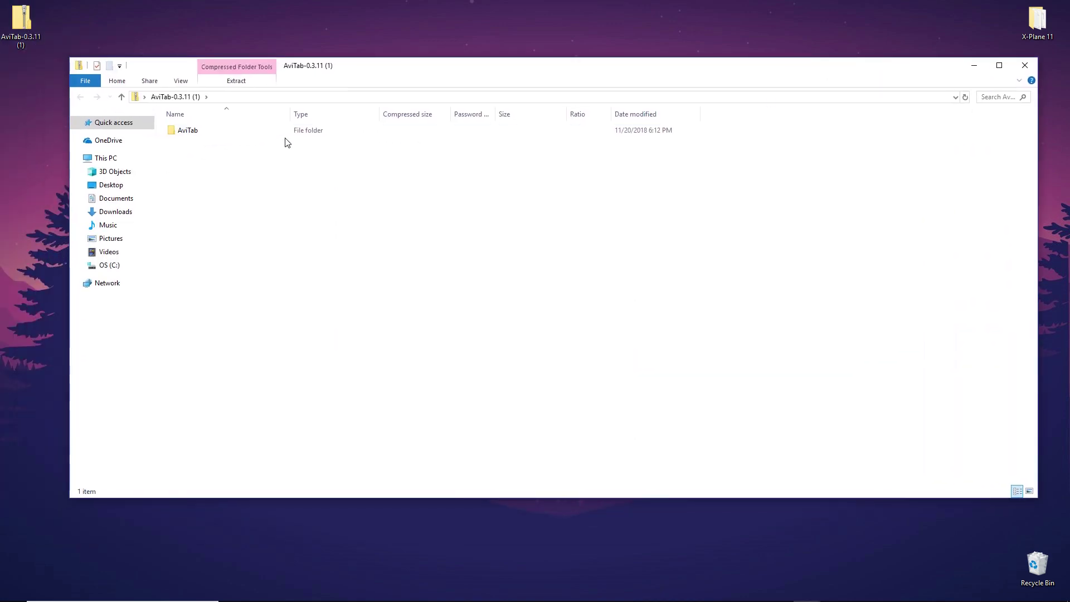
{"action": "left_click", "coordinate": [261, 133]}
{"action": "double_click", "coordinate": [262, 133]}
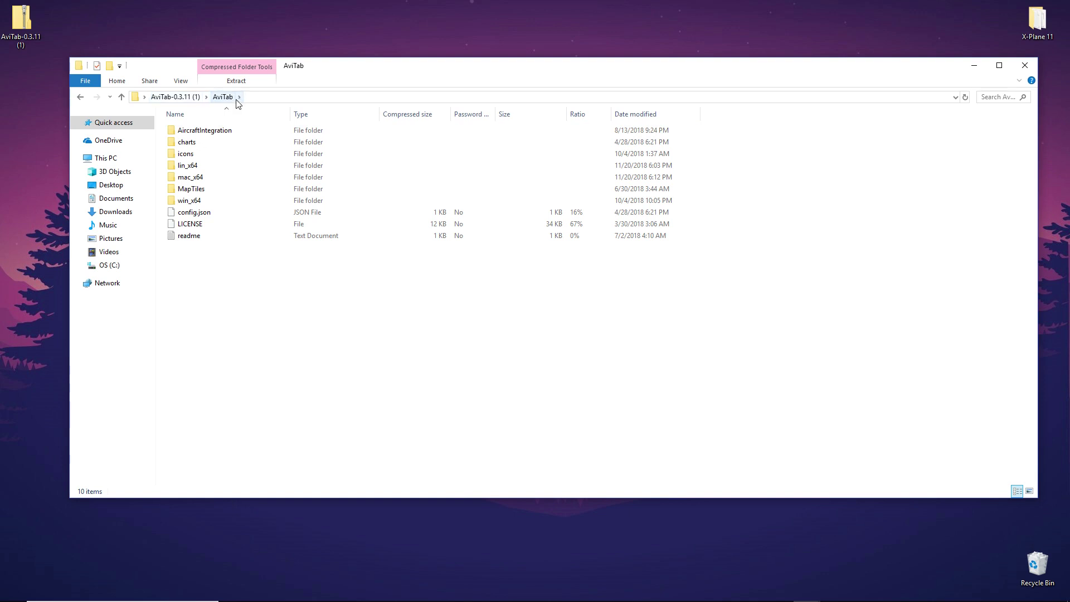
{"action": "left_click", "coordinate": [81, 97]}
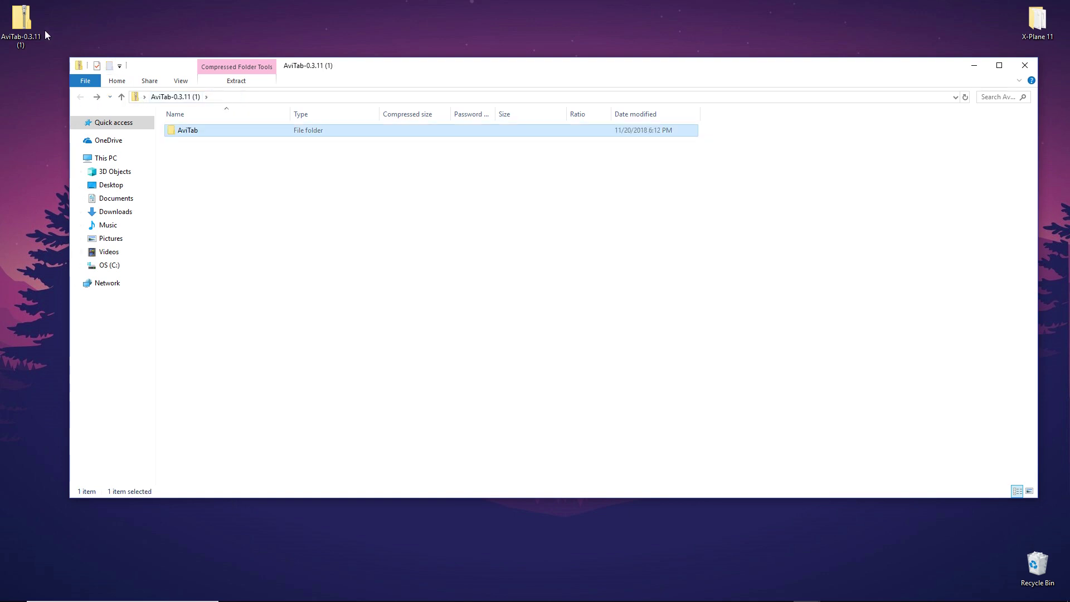
{"action": "double_click", "coordinate": [205, 137]}
{"action": "left_click", "coordinate": [81, 97]}
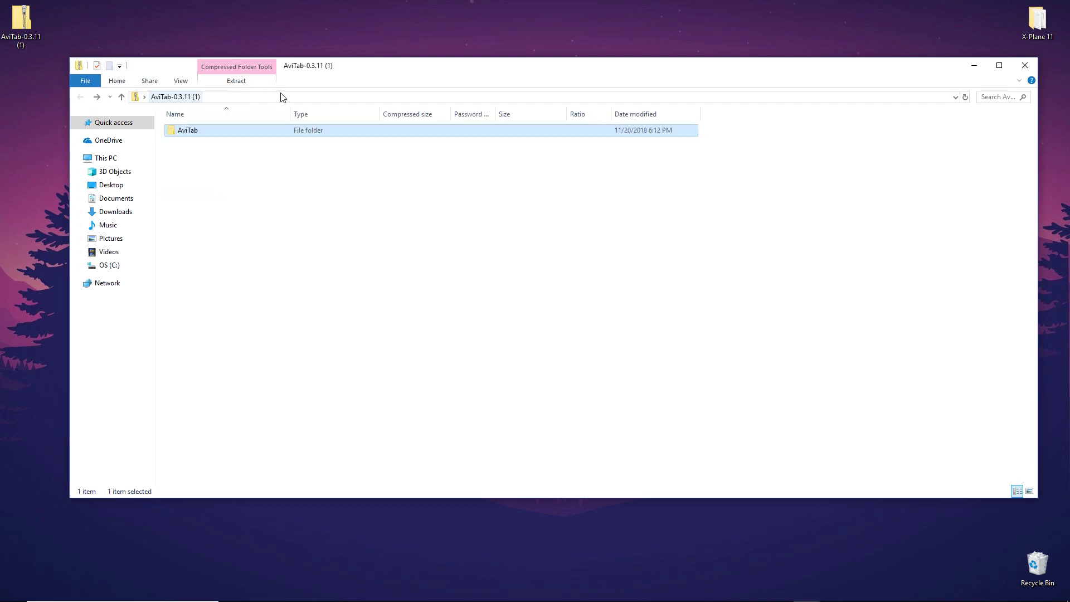
Step: Open the Resources/plugins directory of X-Plane 11 in a window placed below the archive's AviTab folder listing
{"action": "double_click", "coordinate": [1039, 27]}
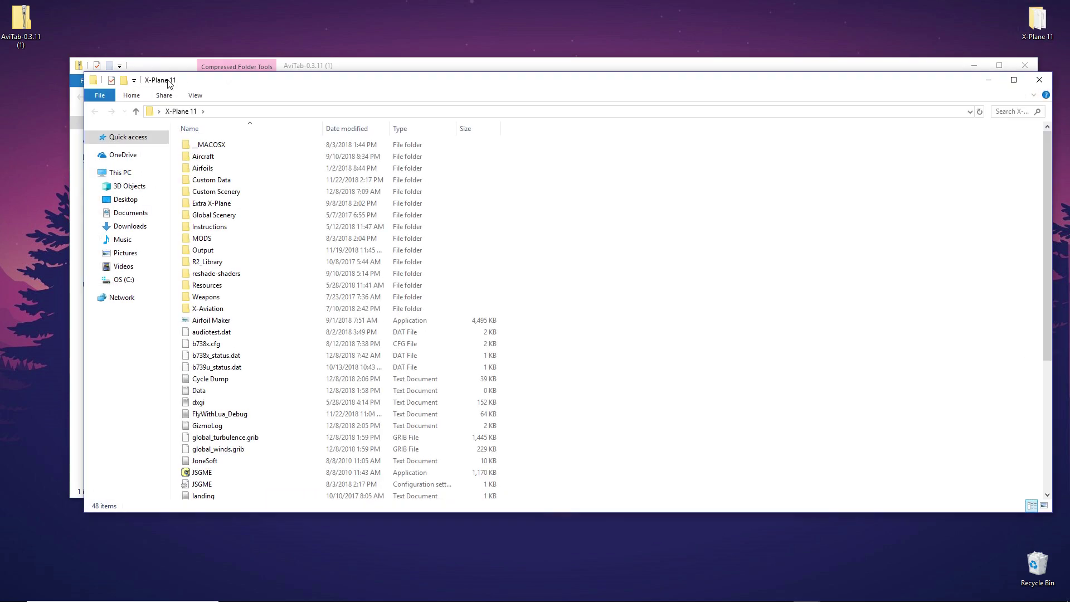
{"action": "left_click_drag", "start_coordinate": [275, 90], "coordinate": [269, 206]}
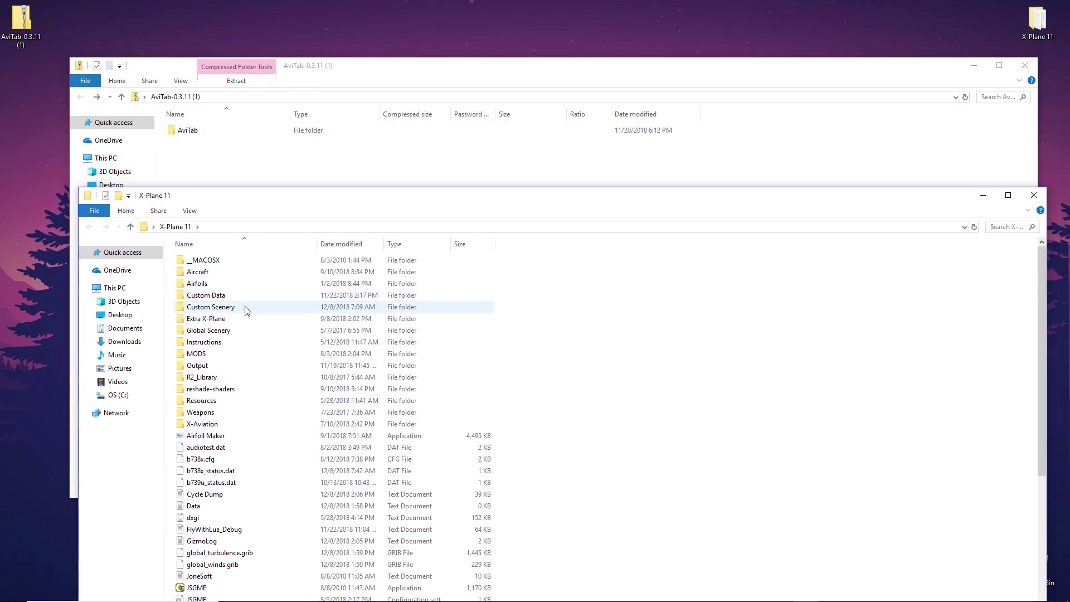
{"action": "double_click", "coordinate": [235, 370]}
{"action": "left_click", "coordinate": [89, 227]}
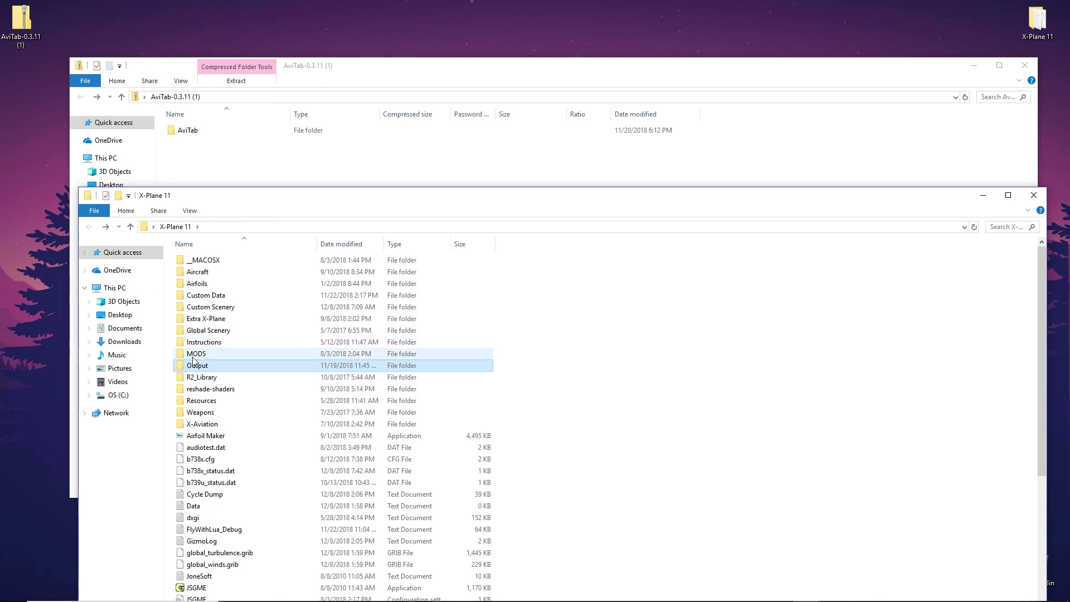
{"action": "double_click", "coordinate": [223, 403]}
{"action": "double_click", "coordinate": [223, 412]}
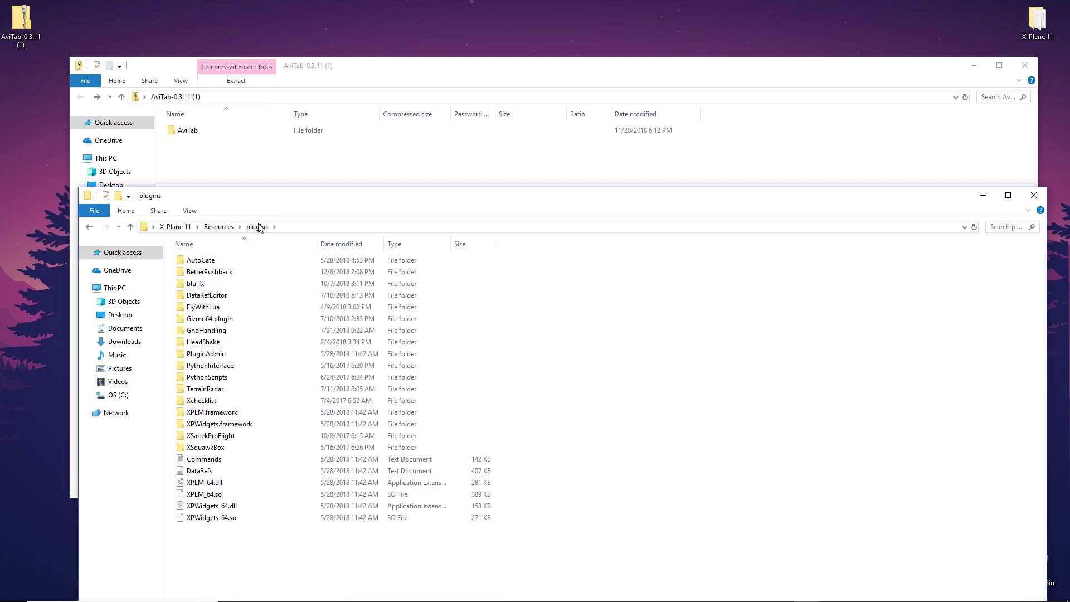
Step: Copy the AviTab folder from the archive into the plugins directory and close both folder windows
{"action": "left_click_drag", "start_coordinate": [188, 135], "coordinate": [623, 347]}
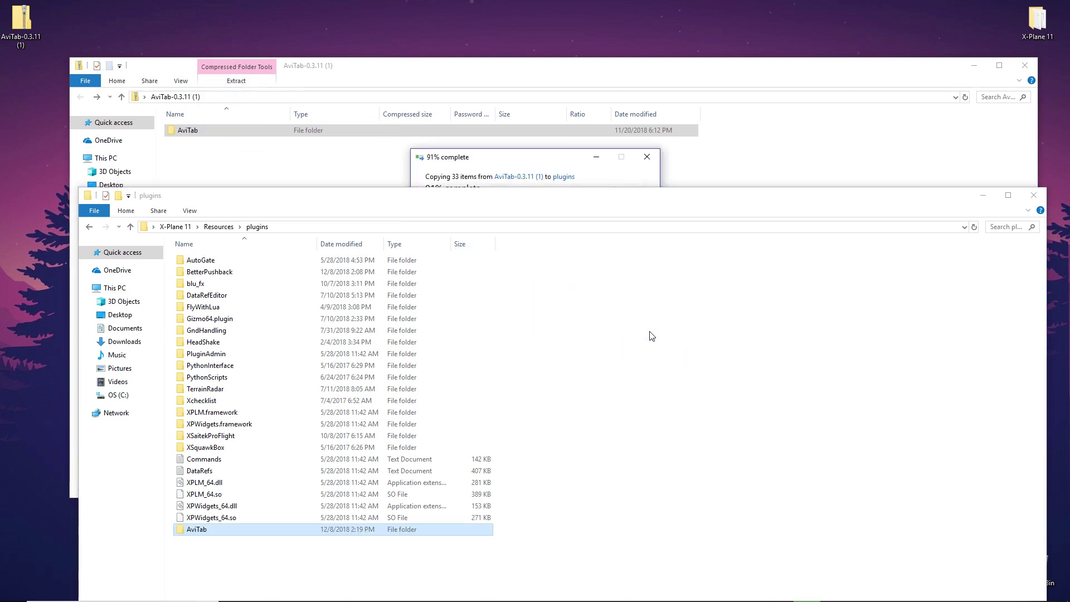
{"action": "left_click", "coordinate": [214, 560]}
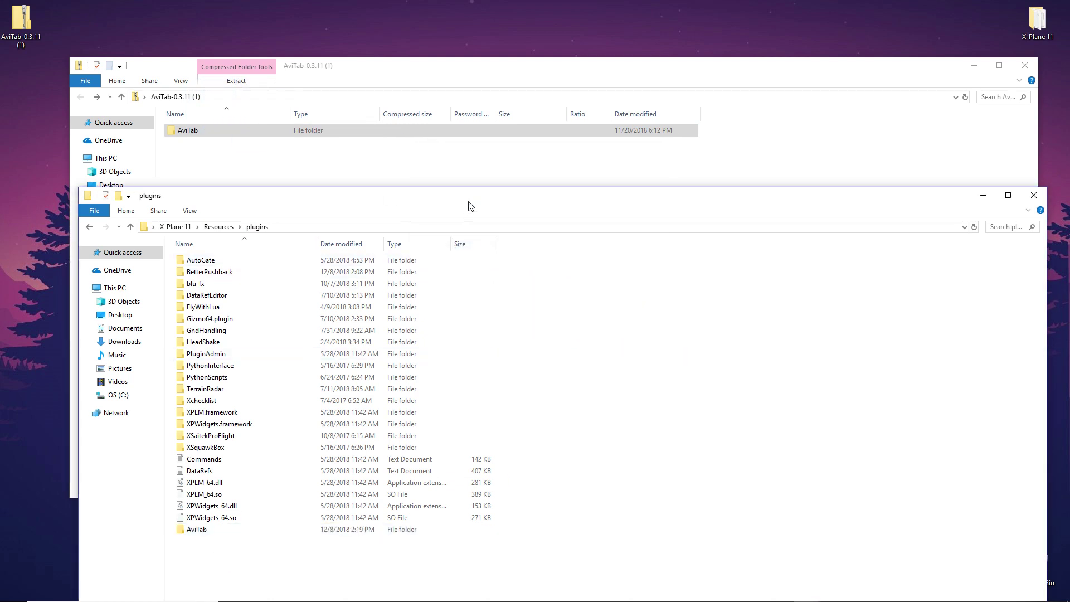
{"action": "left_click", "coordinate": [1035, 192]}
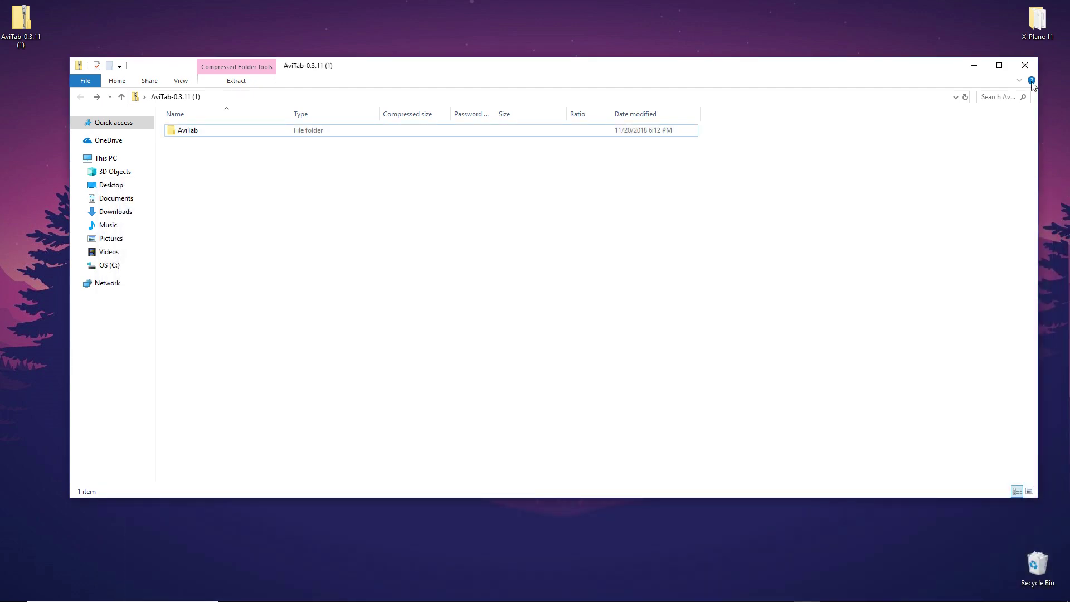
{"action": "left_click", "coordinate": [1025, 65]}
Step: Open the installed AviTab folder inside X-Plane 11/Resources/plugins
{"action": "double_click", "coordinate": [1042, 21]}
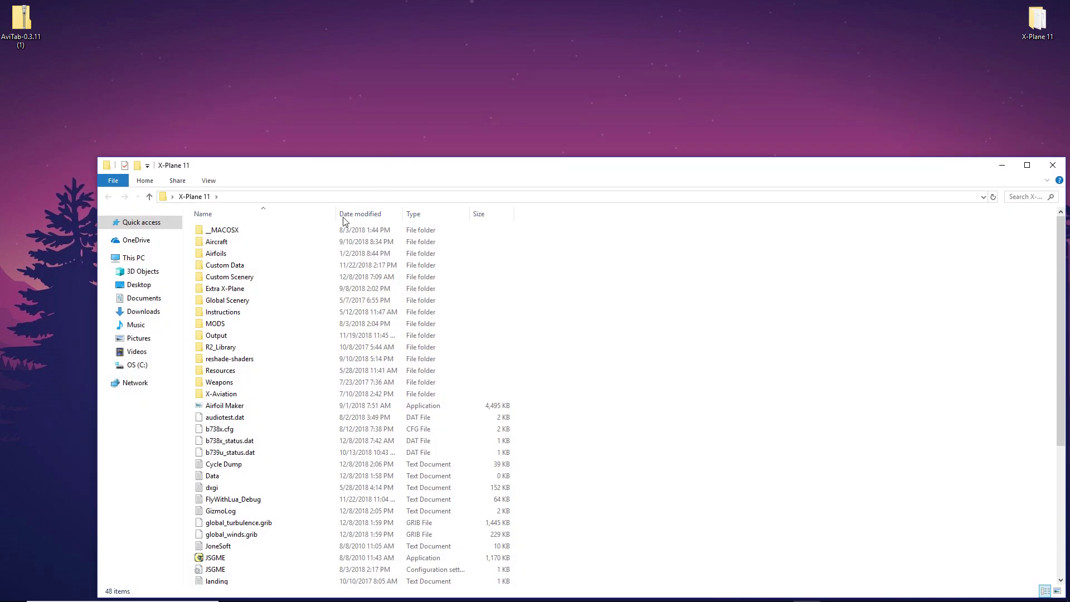
{"action": "double_click", "coordinate": [305, 370]}
{"action": "left_click", "coordinate": [304, 370]}
{"action": "double_click", "coordinate": [262, 384]}
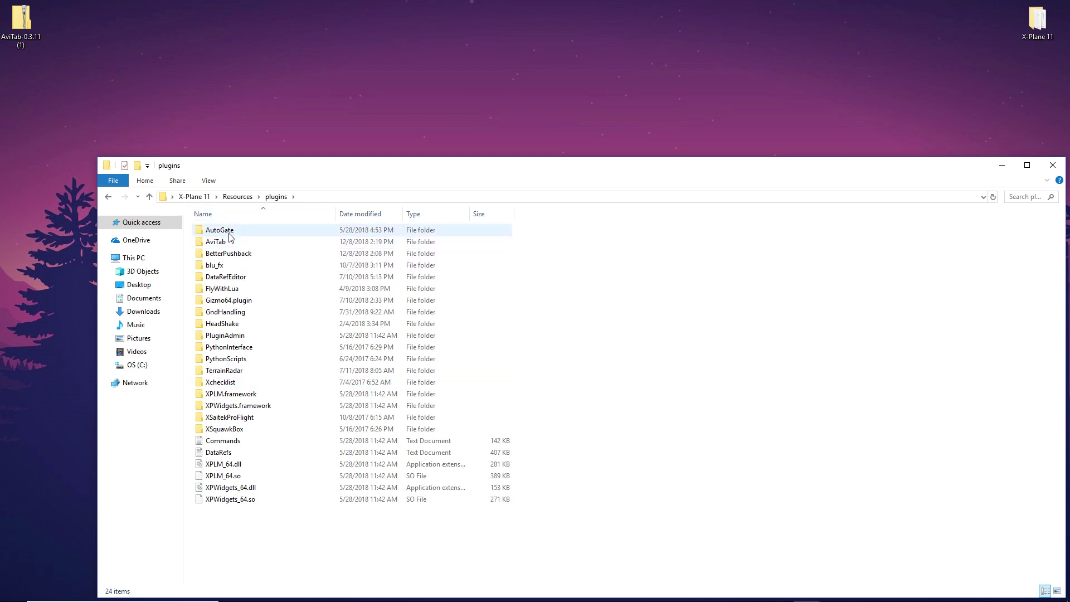
{"action": "mouse_move", "coordinate": [236, 235]}
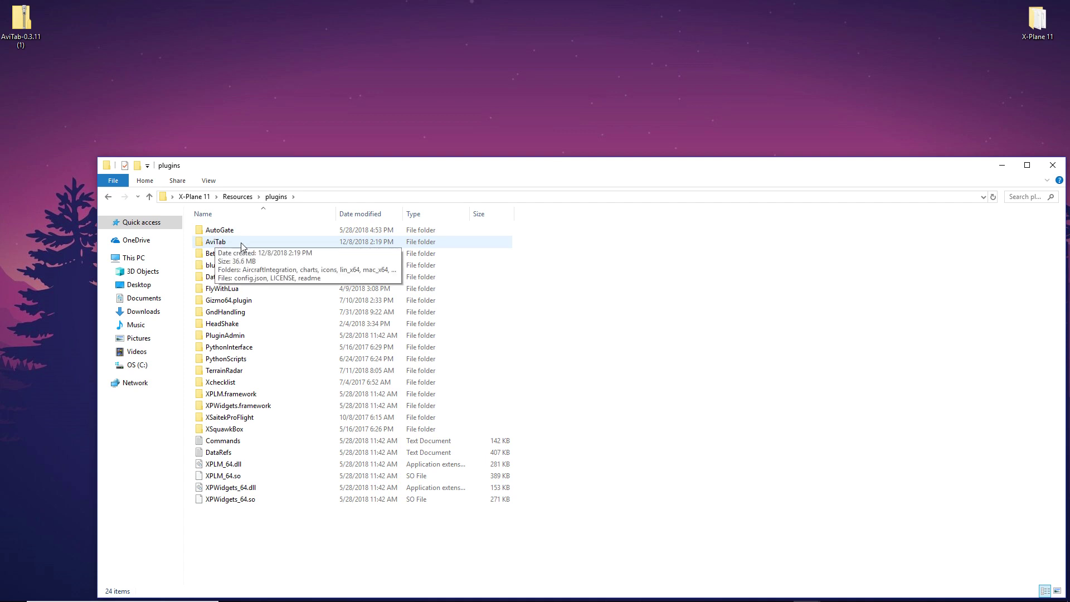
{"action": "double_click", "coordinate": [241, 242]}
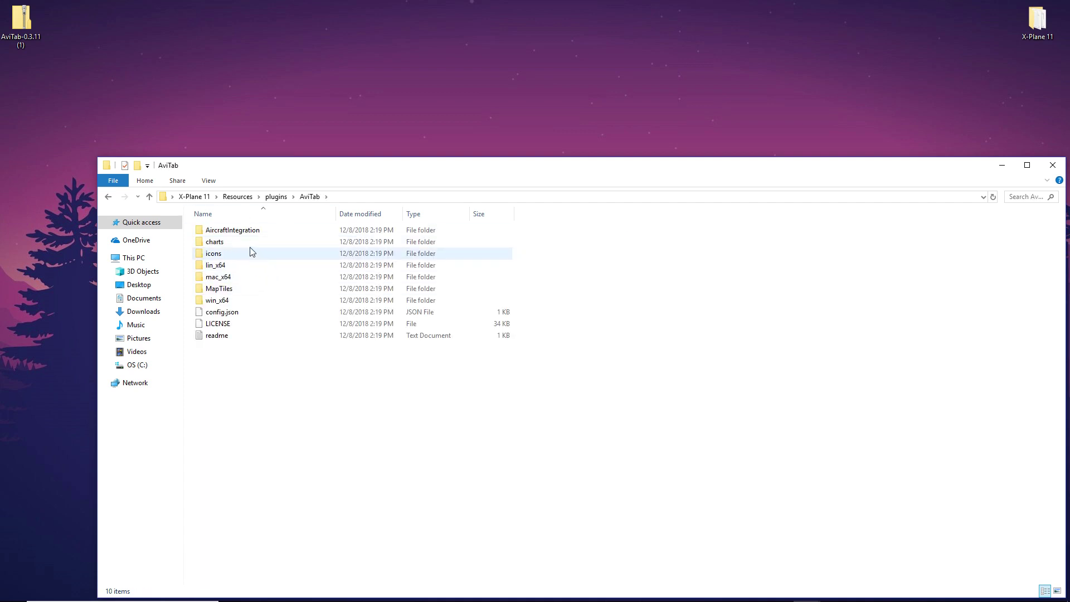
Step: Check the sample archive in the AircraftIntegration folder, and open AviTab's charts folder
{"action": "double_click", "coordinate": [261, 233]}
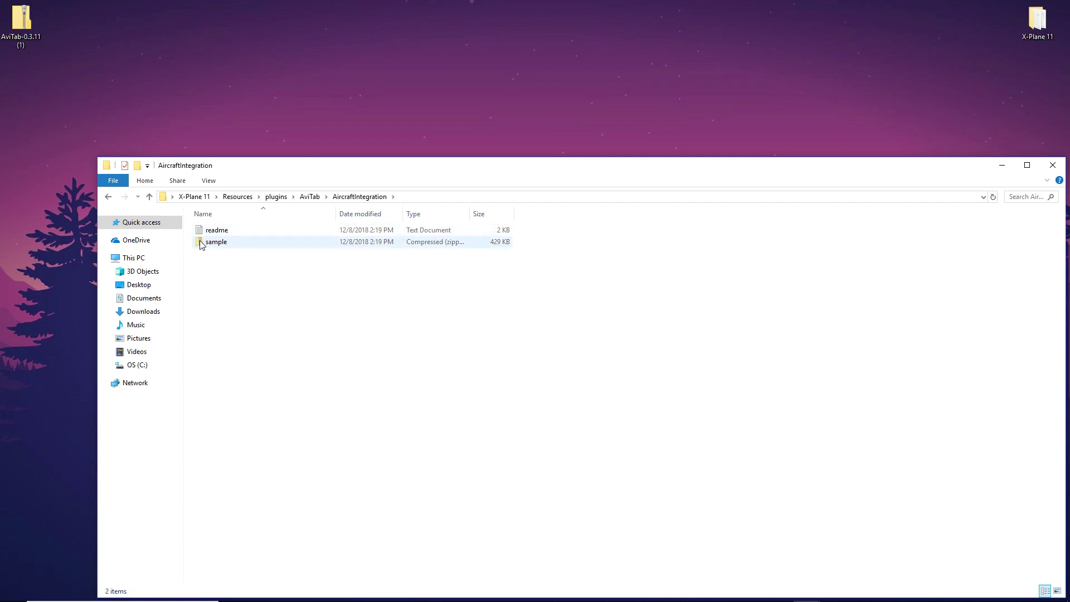
{"action": "double_click", "coordinate": [215, 242]}
{"action": "left_click", "coordinate": [110, 197]}
{"action": "left_click", "coordinate": [109, 197]}
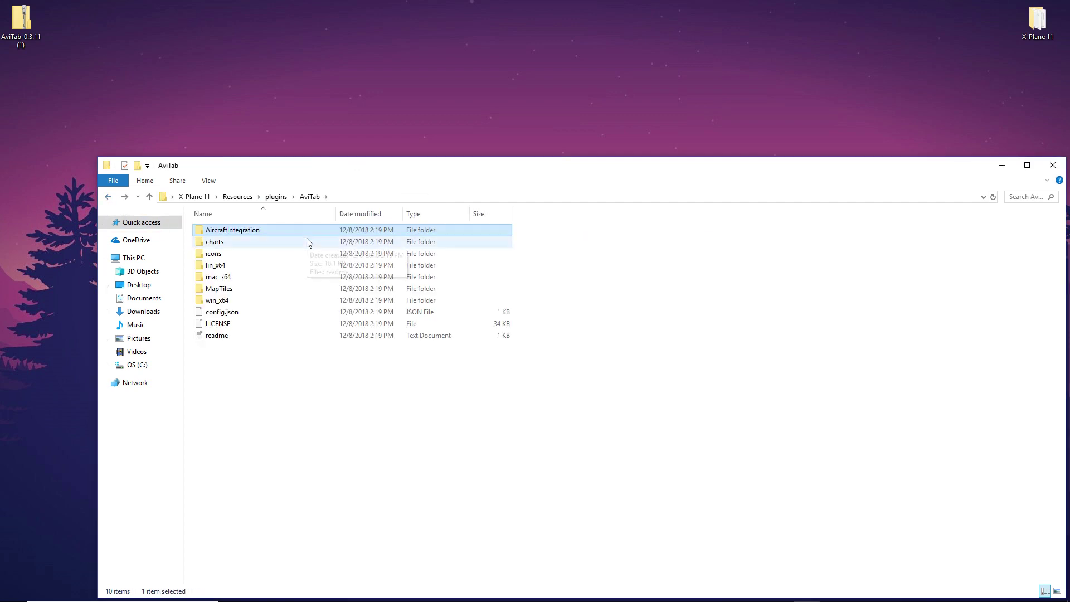
{"action": "left_click", "coordinate": [325, 392]}
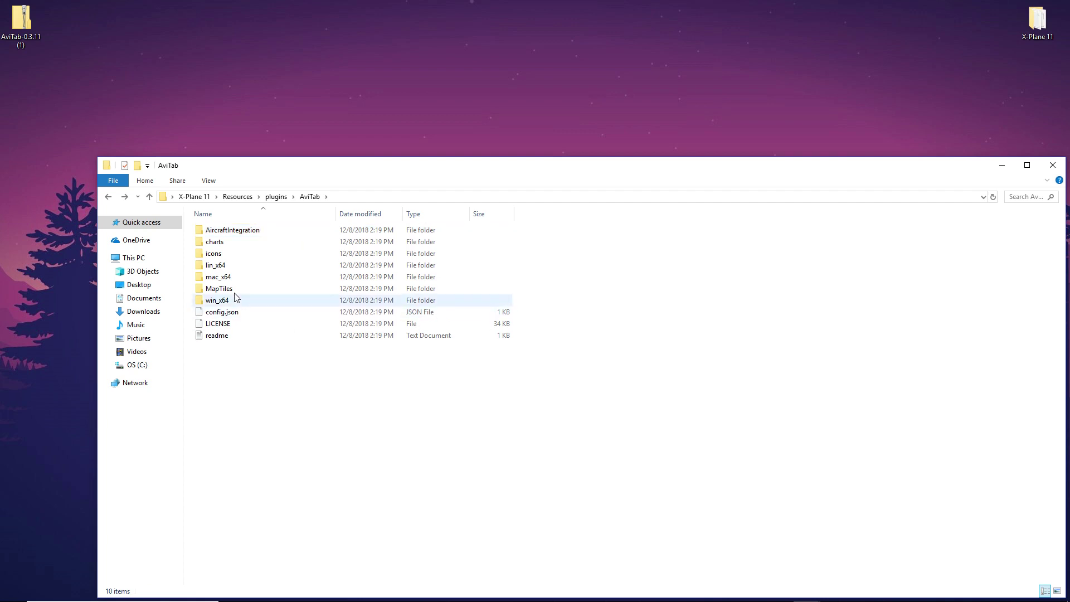
{"action": "double_click", "coordinate": [229, 243]}
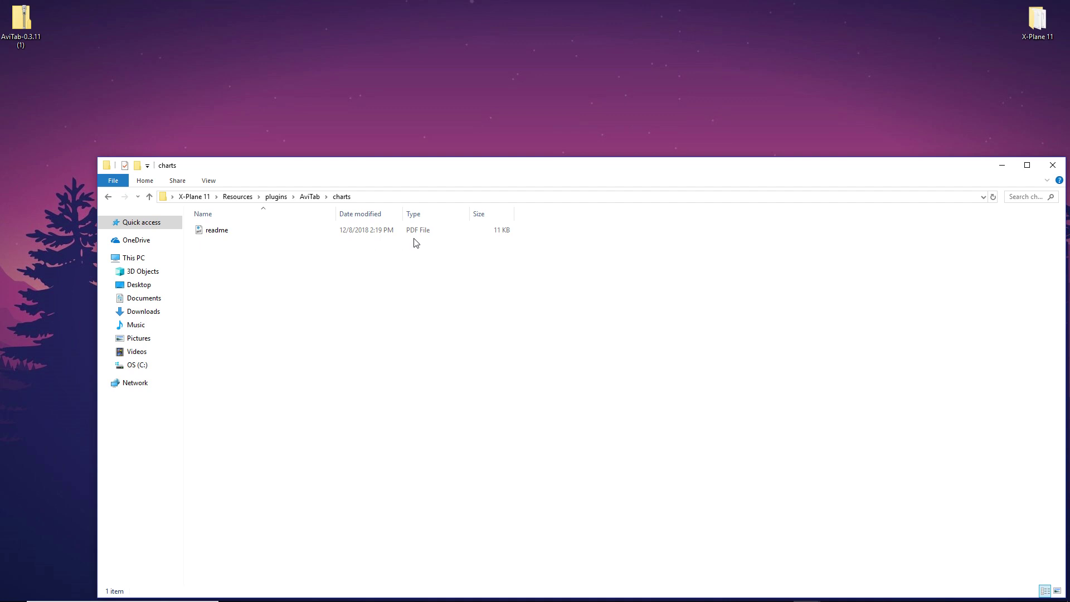
Step: Switch to a maximized Chrome window, open the Airports section of airnav.com, and look up airport KSEA
{"action": "left_click", "coordinate": [320, 594]}
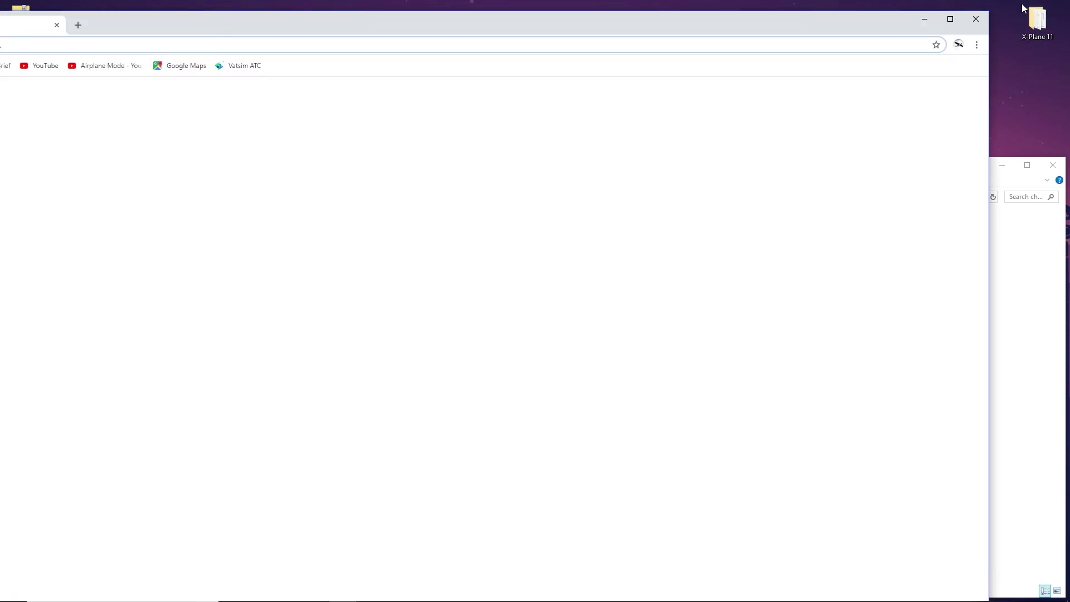
{"action": "left_click", "coordinate": [949, 19]}
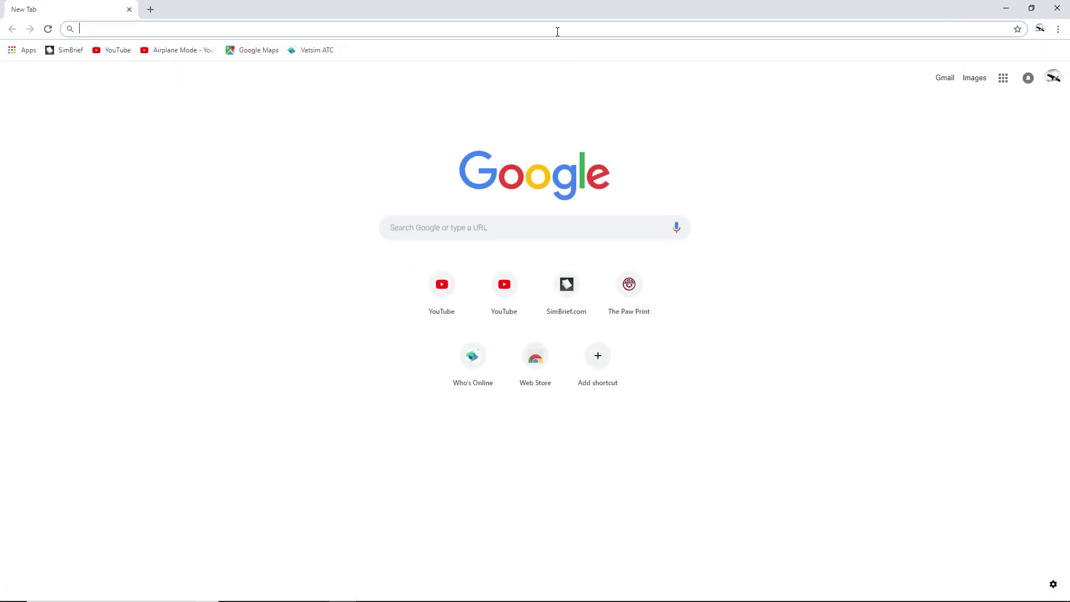
{"action": "type", "text": "airnav.com"}
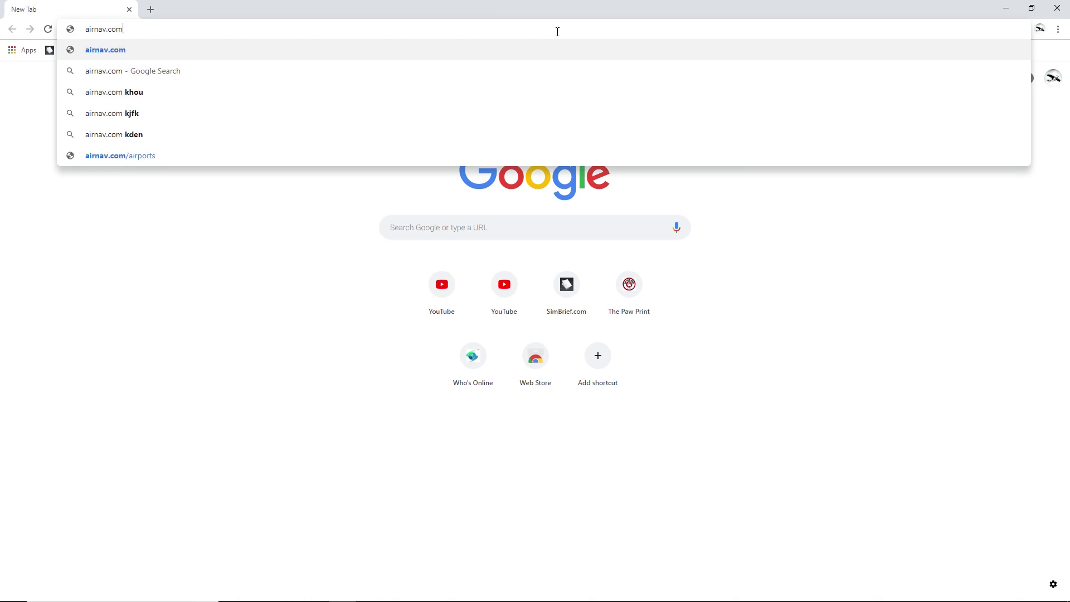
{"action": "key", "text": "Return"}
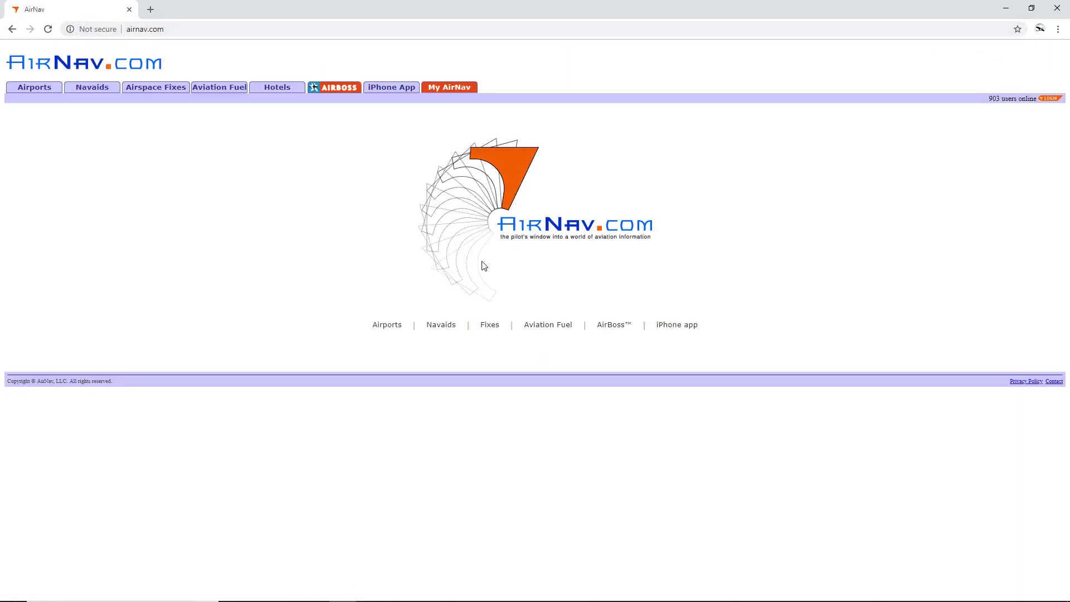
{"action": "left_click", "coordinate": [376, 328]}
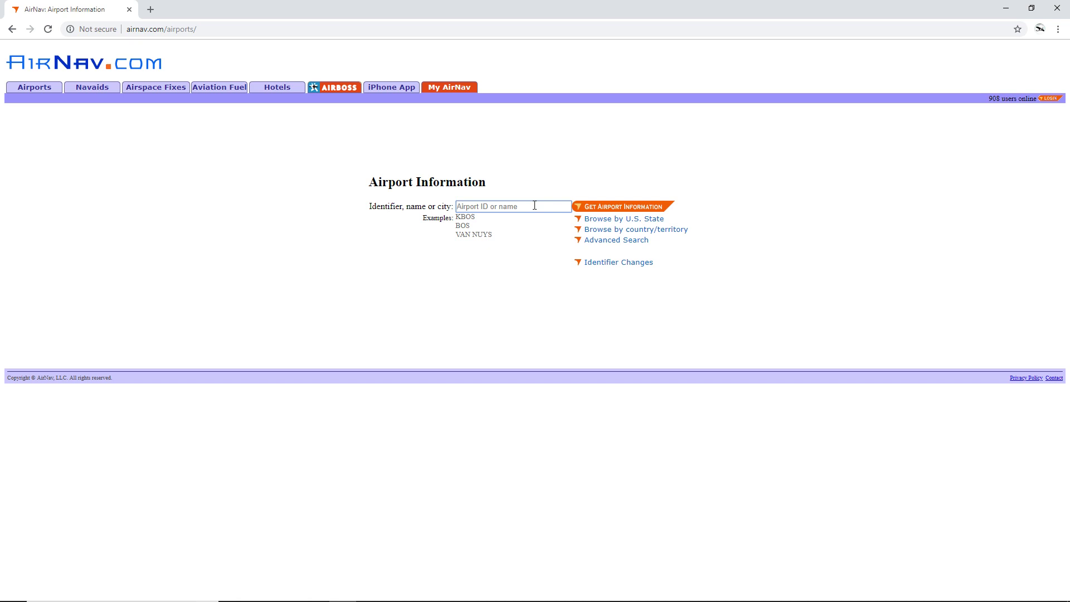
{"action": "type", "text": "KSEA"}
{"action": "key", "text": "Return"}
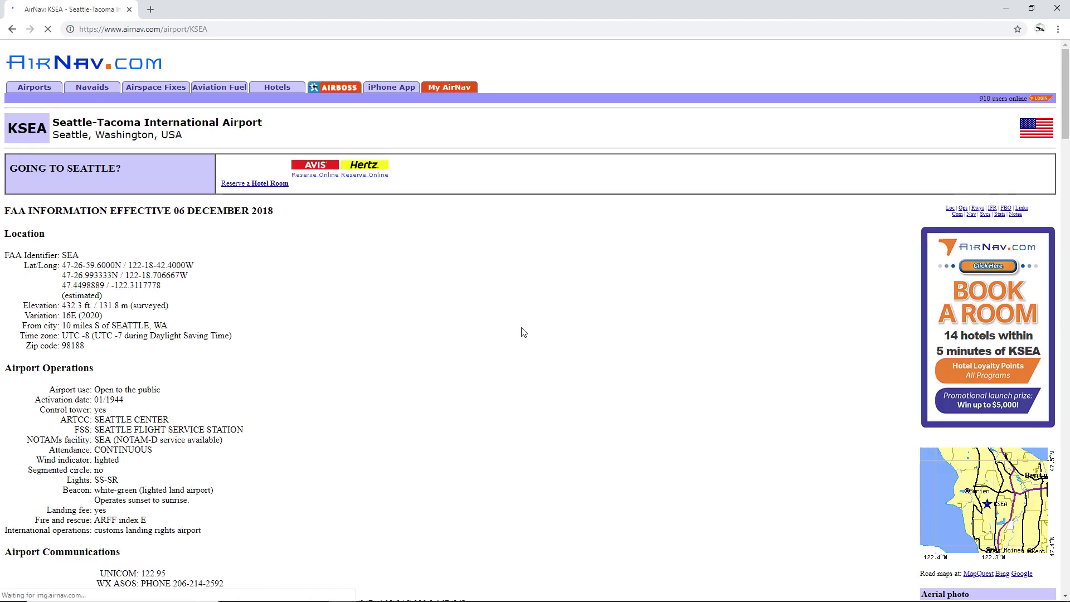
Step: Find the airport diagram on the KSEA page and open the official FAA diagram PDF
{"action": "scroll", "coordinate": [377, 334], "scroll_direction": "down", "scroll_amount": 6}
{"action": "scroll", "coordinate": [377, 333], "scroll_direction": "down", "scroll_amount": 5}
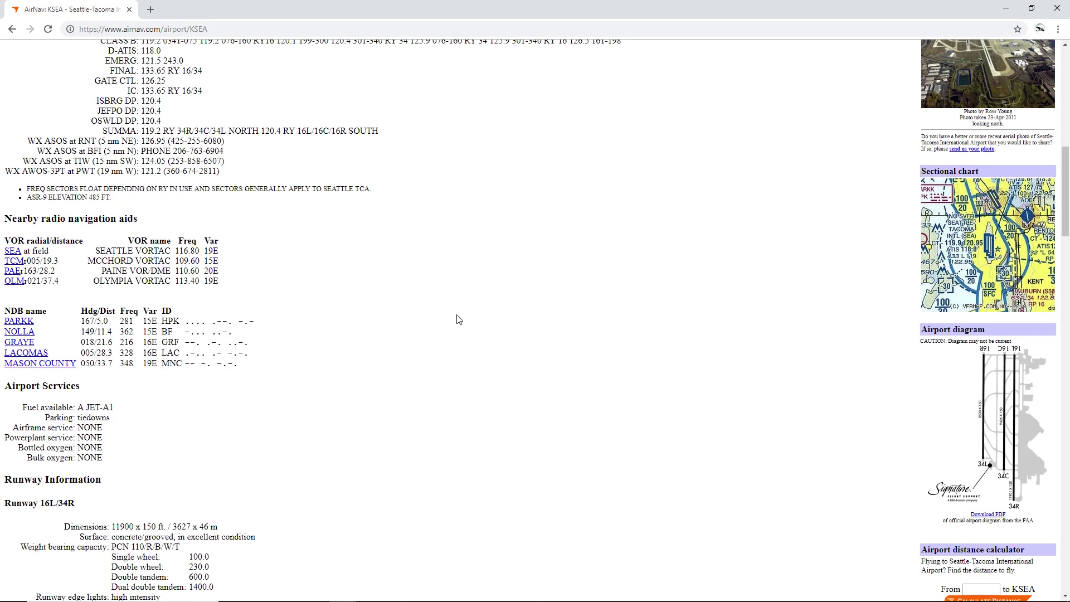
{"action": "scroll", "coordinate": [734, 375], "scroll_direction": "up", "scroll_amount": 2}
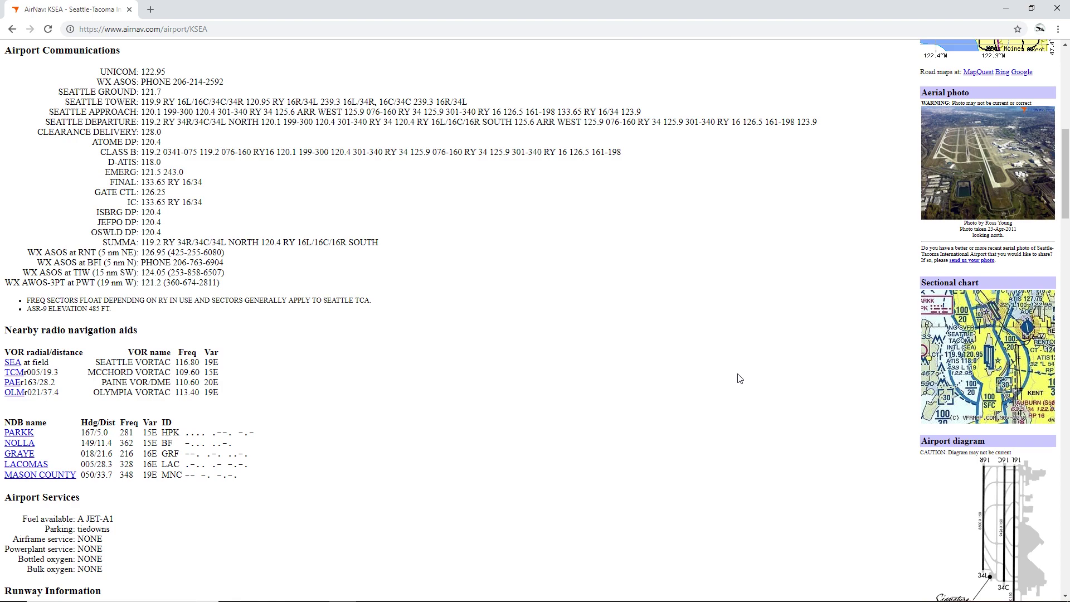
{"action": "scroll", "coordinate": [739, 379], "scroll_direction": "down", "scroll_amount": 2}
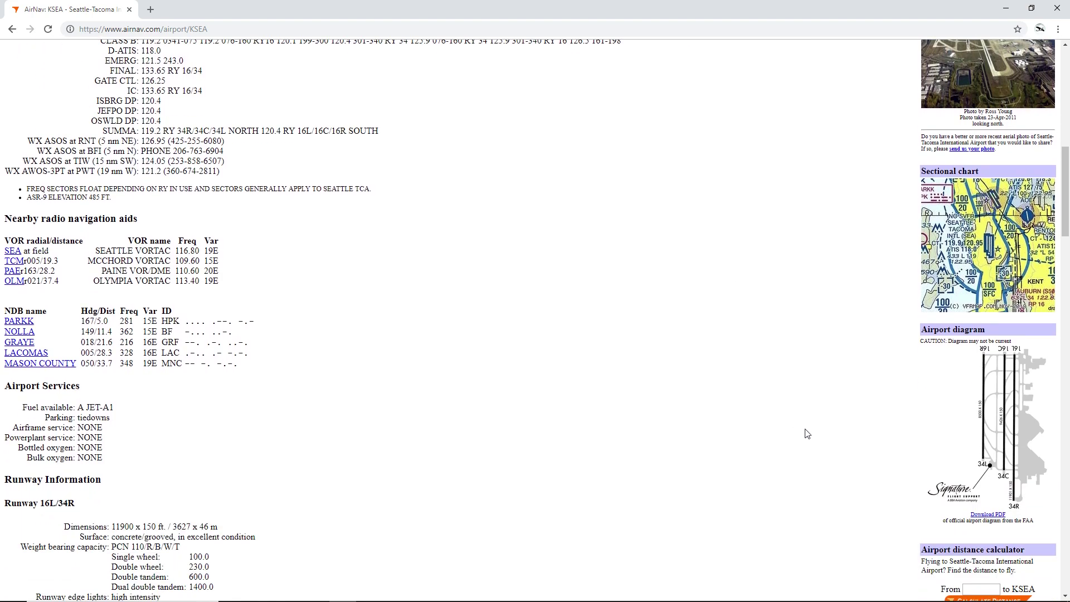
{"action": "scroll", "coordinate": [650, 328], "scroll_direction": "up", "scroll_amount": 7}
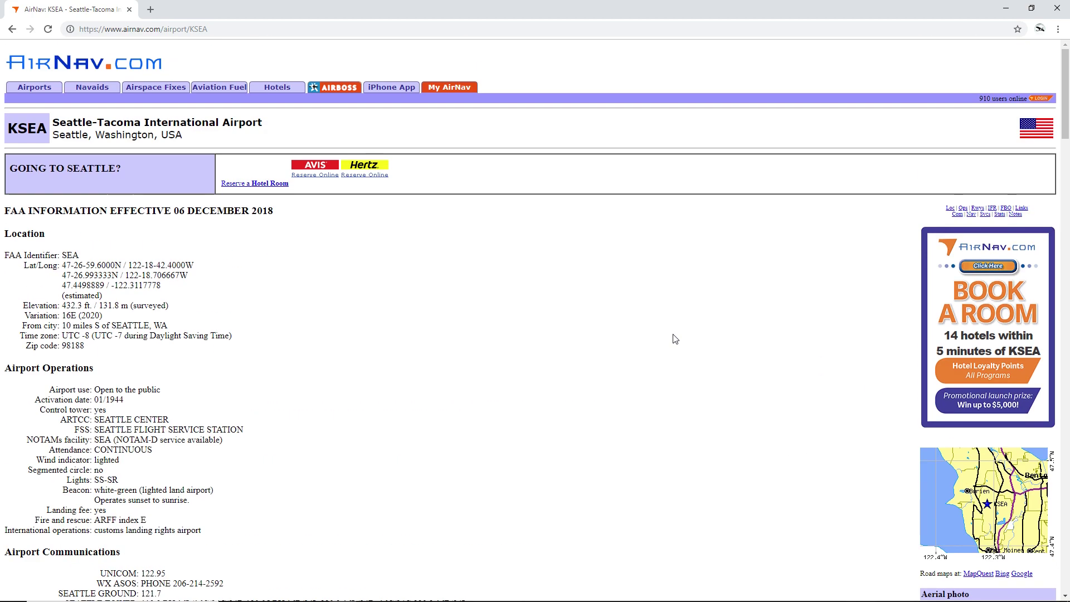
{"action": "scroll", "coordinate": [818, 295], "scroll_direction": "down", "scroll_amount": 4}
{"action": "scroll", "coordinate": [819, 296], "scroll_direction": "down", "scroll_amount": 2}
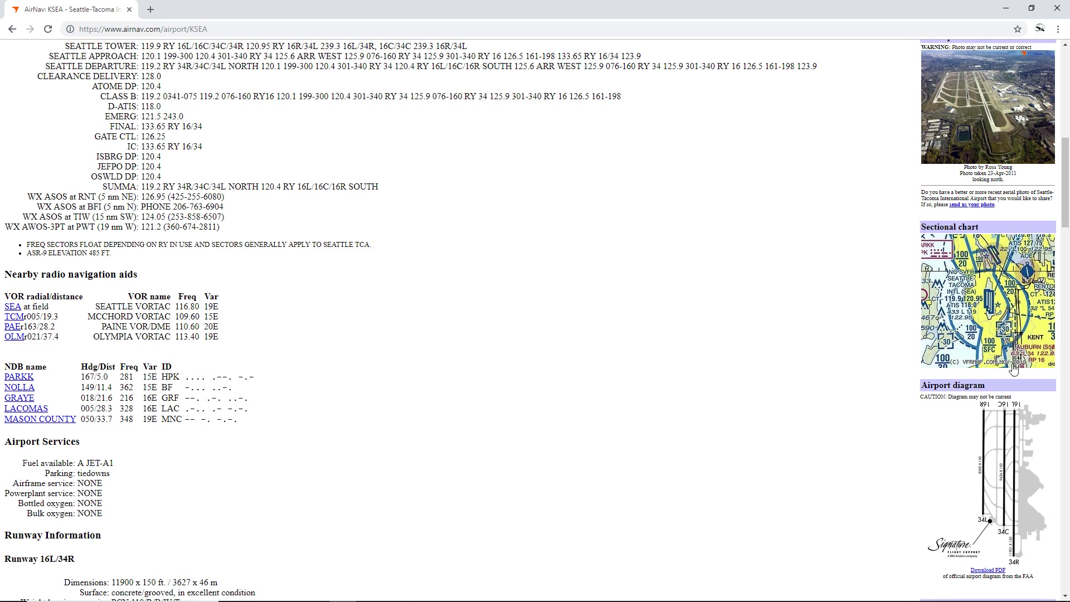
{"action": "scroll", "coordinate": [994, 323], "scroll_direction": "down", "scroll_amount": 1}
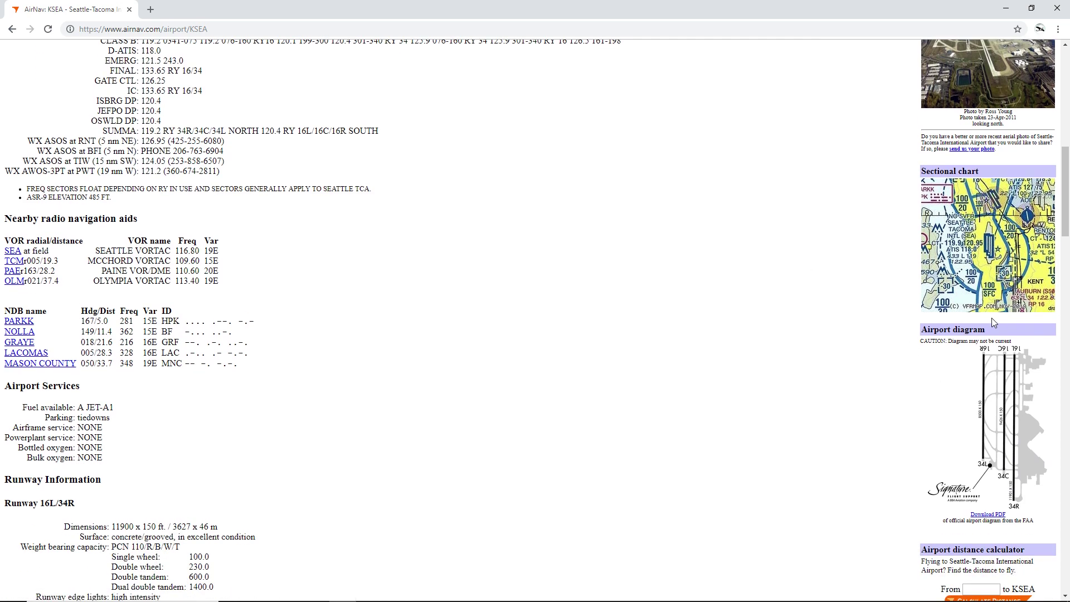
{"action": "left_click", "coordinate": [987, 515]}
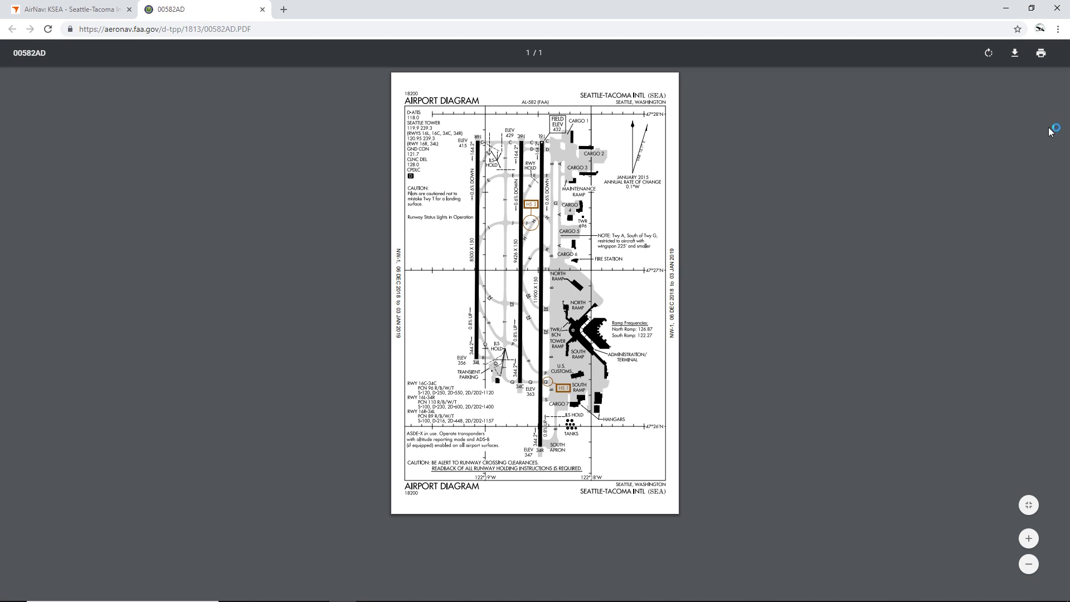
Step: Dismiss the print preview of the Seattle-Tacoma diagram and start downloading it with the file name KSEA - Seattle
{"action": "left_click", "coordinate": [1041, 53]}
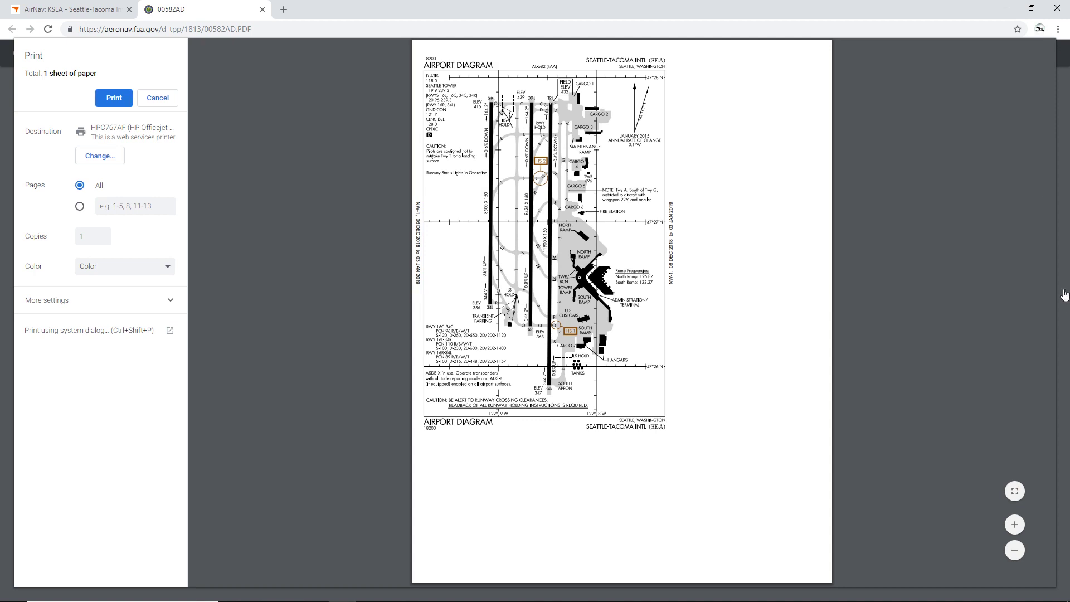
{"action": "left_click", "coordinate": [165, 102]}
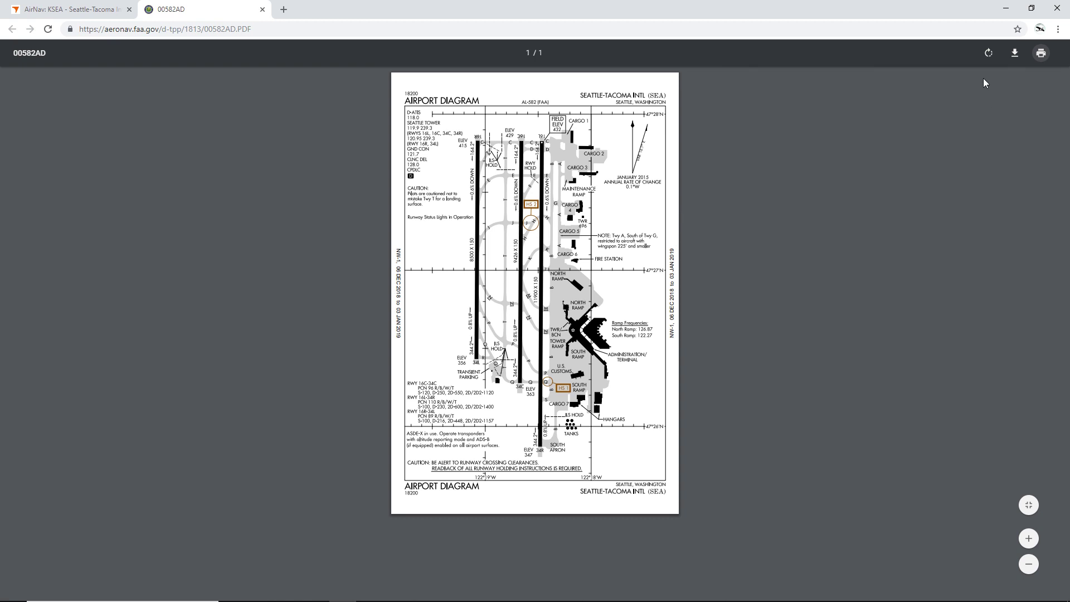
{"action": "left_click", "coordinate": [1015, 53]}
{"action": "scroll", "coordinate": [300, 150], "scroll_direction": "down", "scroll_amount": 3}
{"action": "scroll", "coordinate": [287, 134], "scroll_direction": "up", "scroll_amount": 3}
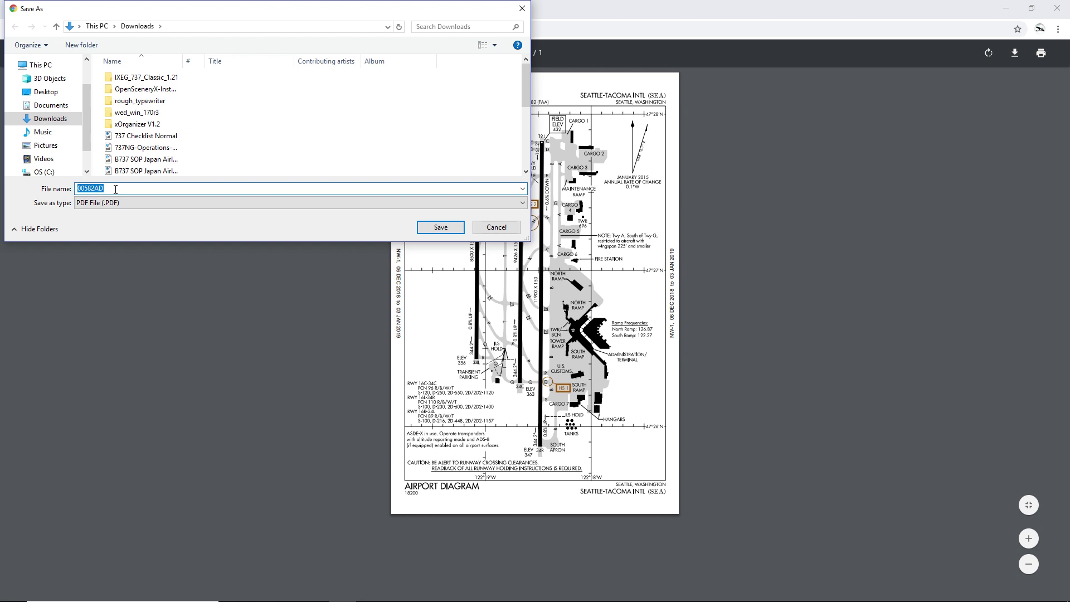
{"action": "type", "text": "KSEA - Seattle"}
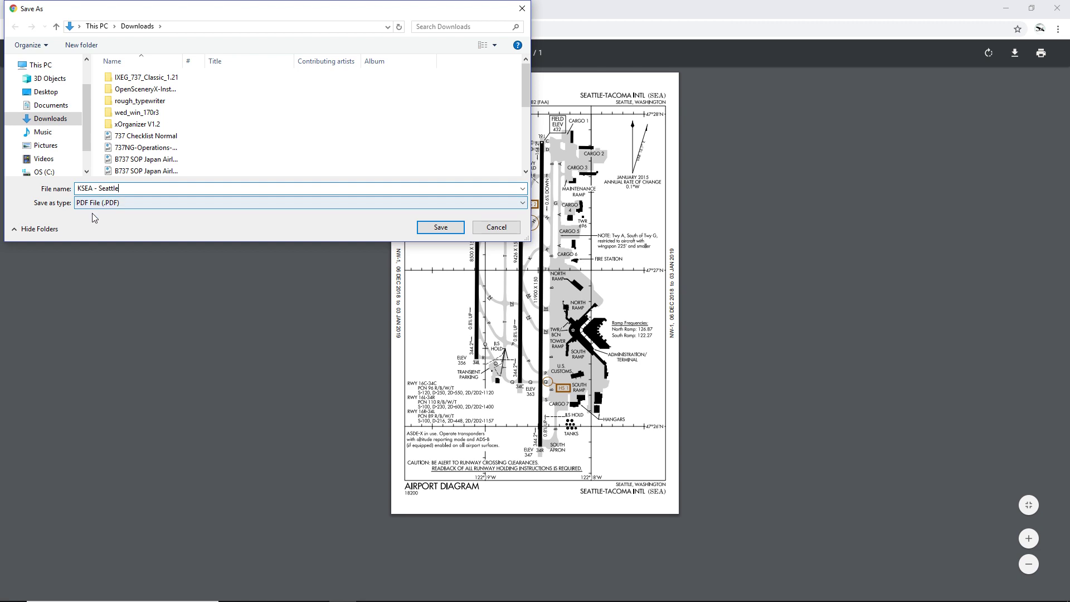
Step: Save the PDF in Desktop/X-Plane 11/Resources/plugins/AviTab/charts, and close the download notice and the diagram's tab
{"action": "left_click", "coordinate": [54, 93]}
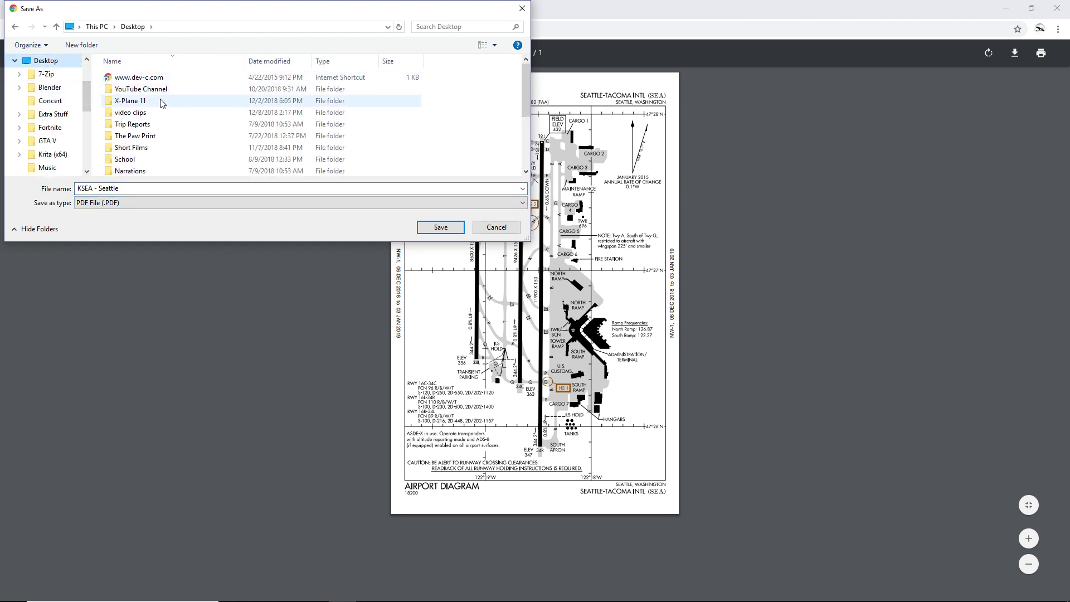
{"action": "left_click", "coordinate": [151, 105]}
{"action": "double_click", "coordinate": [152, 106]}
{"action": "scroll", "coordinate": [160, 141], "scroll_direction": "down", "scroll_amount": 3}
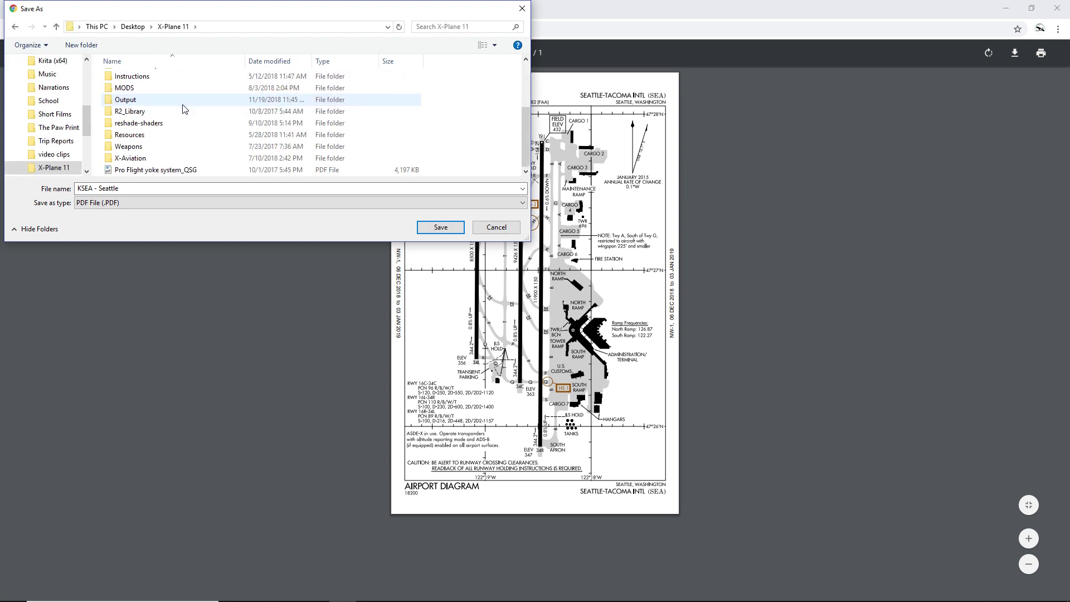
{"action": "double_click", "coordinate": [161, 140]}
{"action": "scroll", "coordinate": [159, 150], "scroll_direction": "down", "scroll_amount": 3}
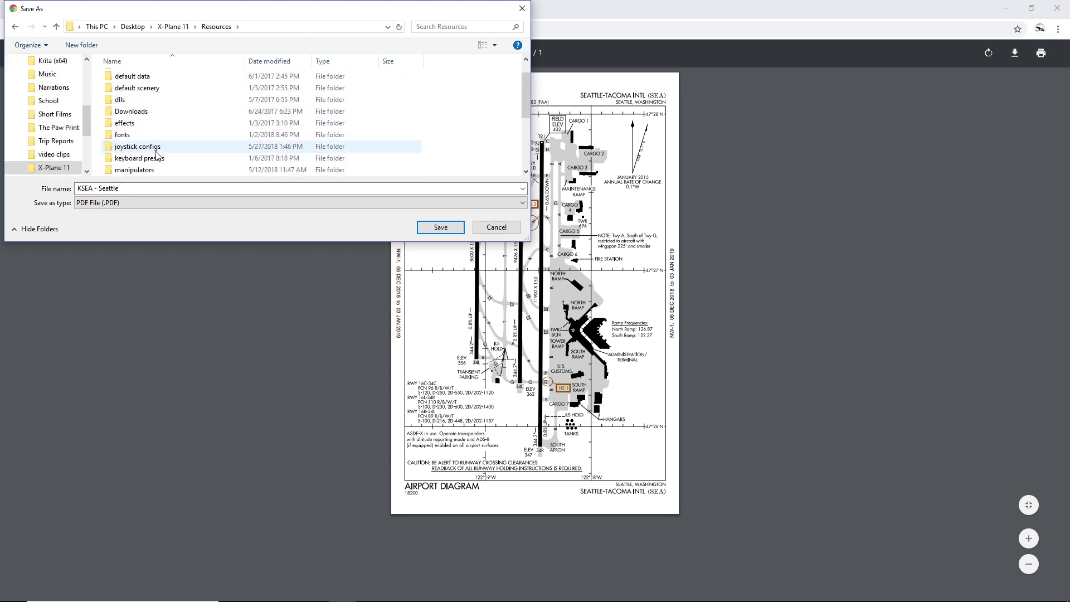
{"action": "double_click", "coordinate": [153, 135]}
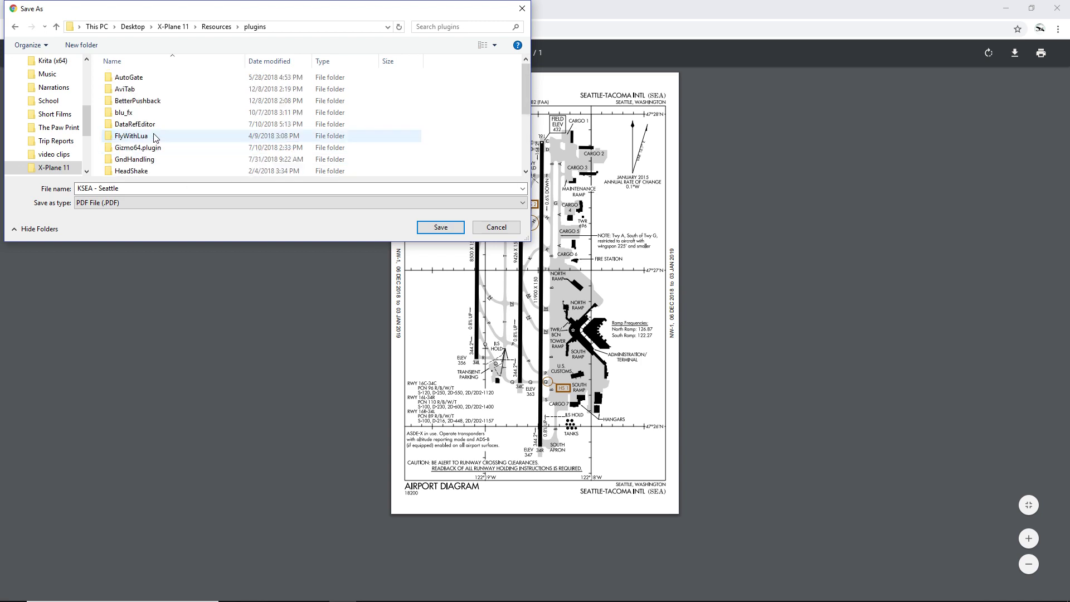
{"action": "double_click", "coordinate": [153, 89]}
{"action": "double_click", "coordinate": [155, 92]}
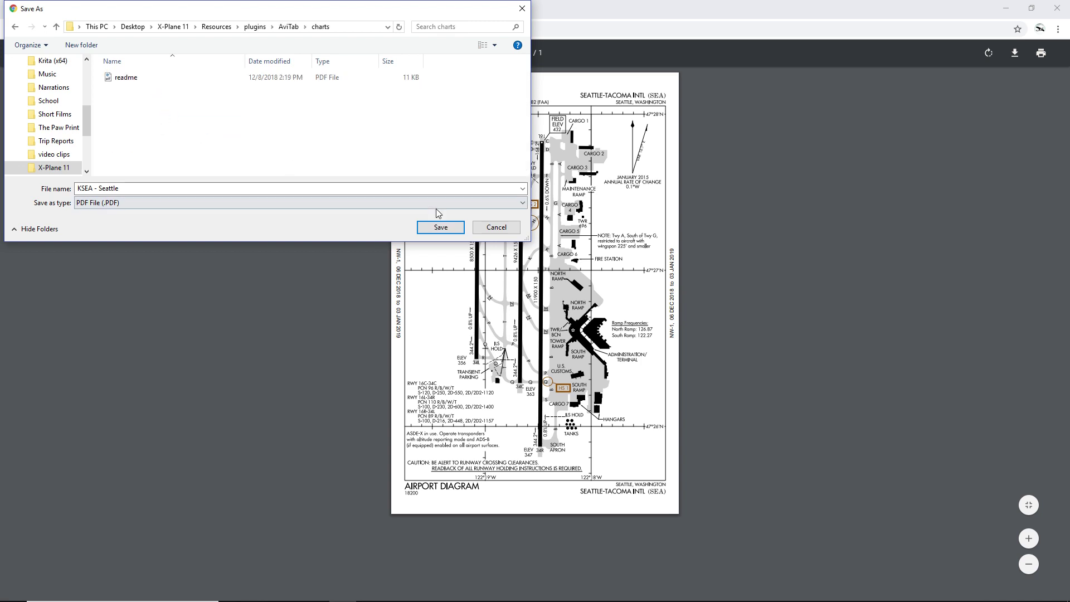
{"action": "left_click", "coordinate": [441, 228]}
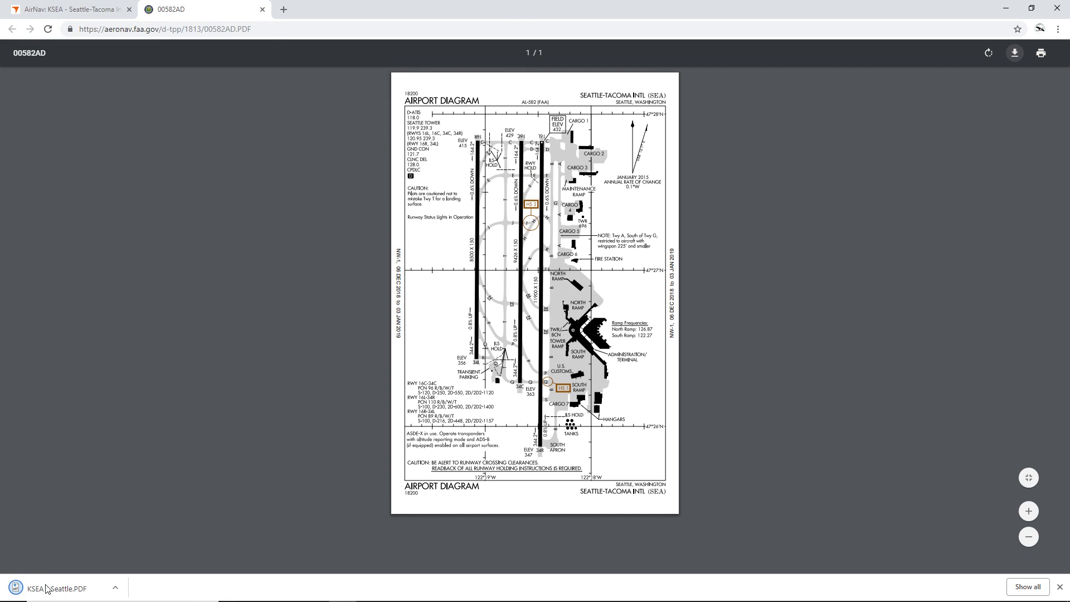
{"action": "left_click", "coordinate": [1060, 587]}
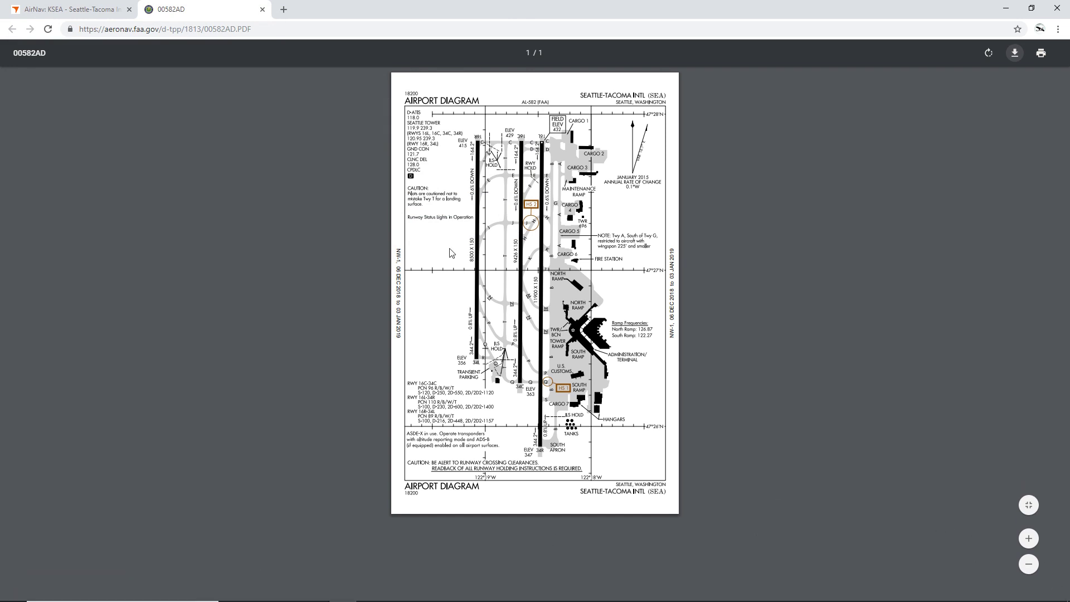
{"action": "left_click", "coordinate": [263, 9]}
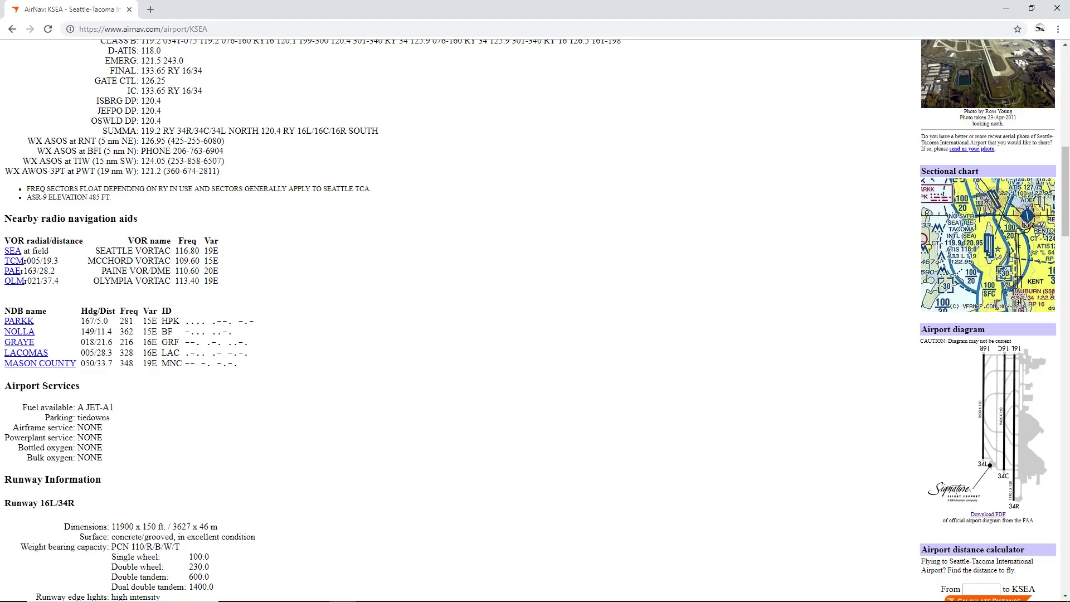
Step: Look up airport KJFK on AirNav and open the PDF of its official airport diagram
{"action": "scroll", "coordinate": [101, 83], "scroll_direction": "up", "scroll_amount": 15}
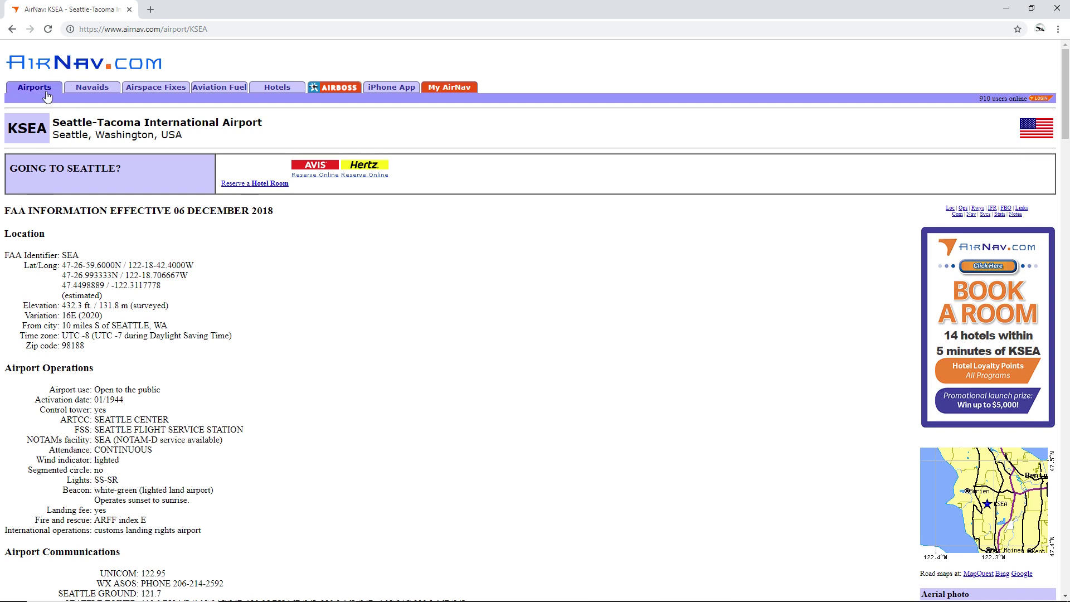
{"action": "left_click", "coordinate": [49, 94]}
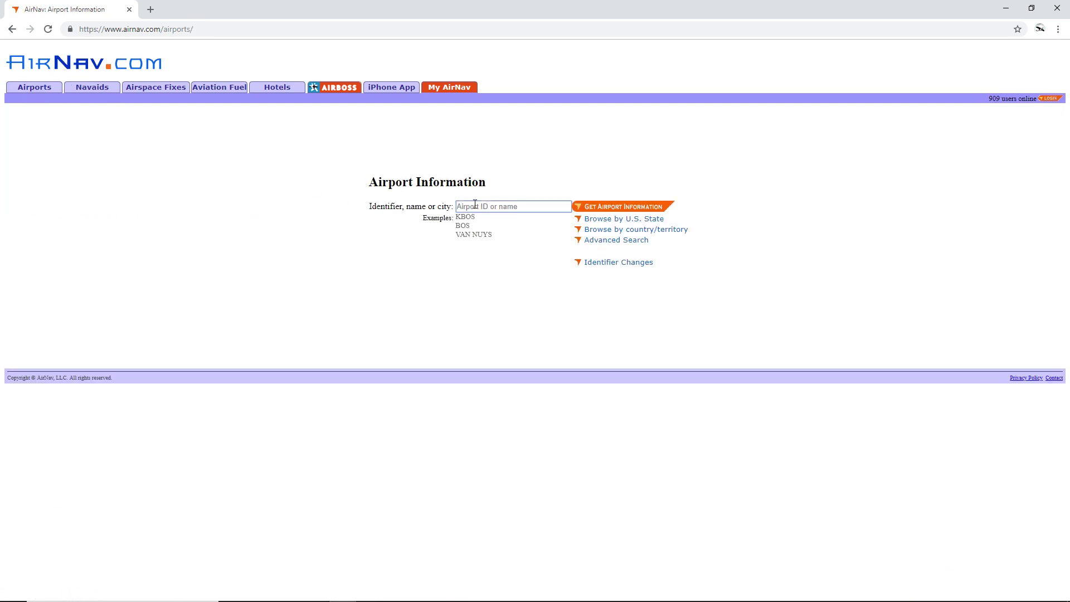
{"action": "type", "text": "KJFK"}
{"action": "key", "text": "Return"}
{"action": "scroll", "coordinate": [723, 260], "scroll_direction": "down", "scroll_amount": 15}
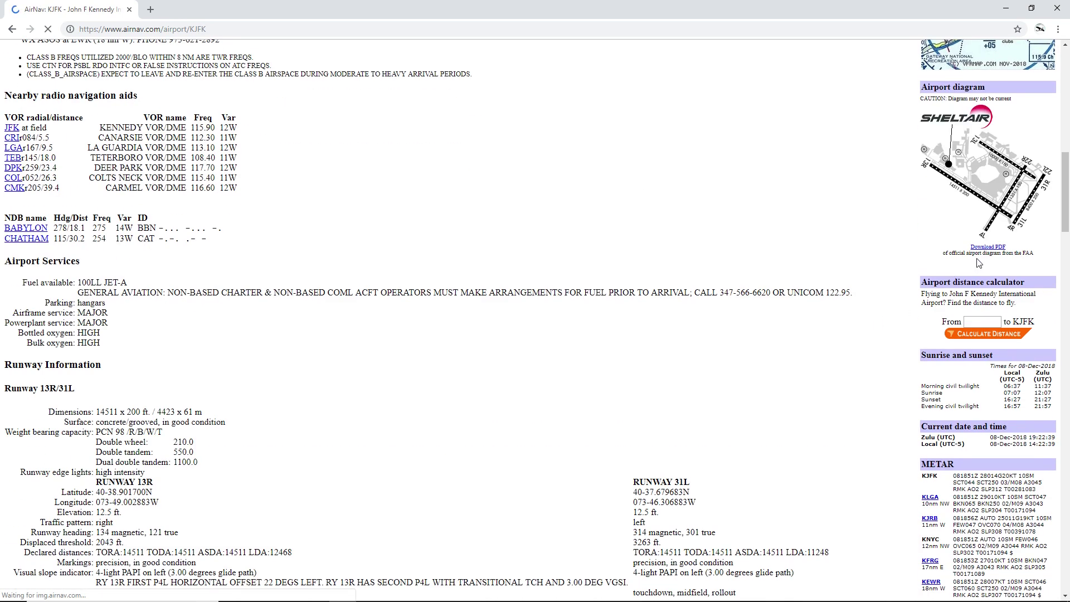
{"action": "left_click", "coordinate": [978, 264]}
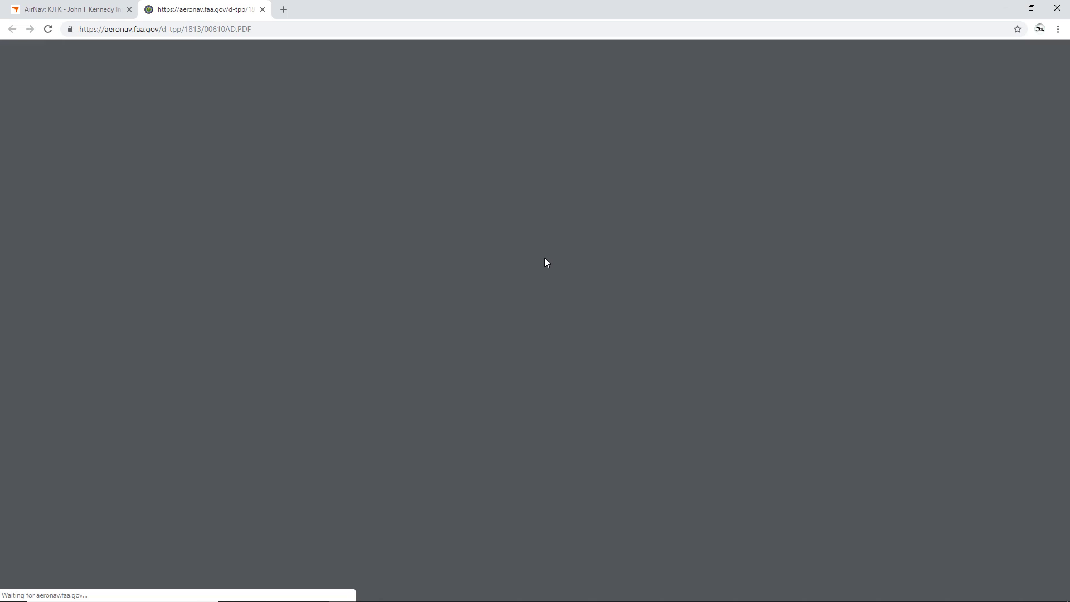
Step: Download the KJFK diagram into AviTab's charts folder under the file name KJFK - New York
{"action": "left_click", "coordinate": [1015, 53]}
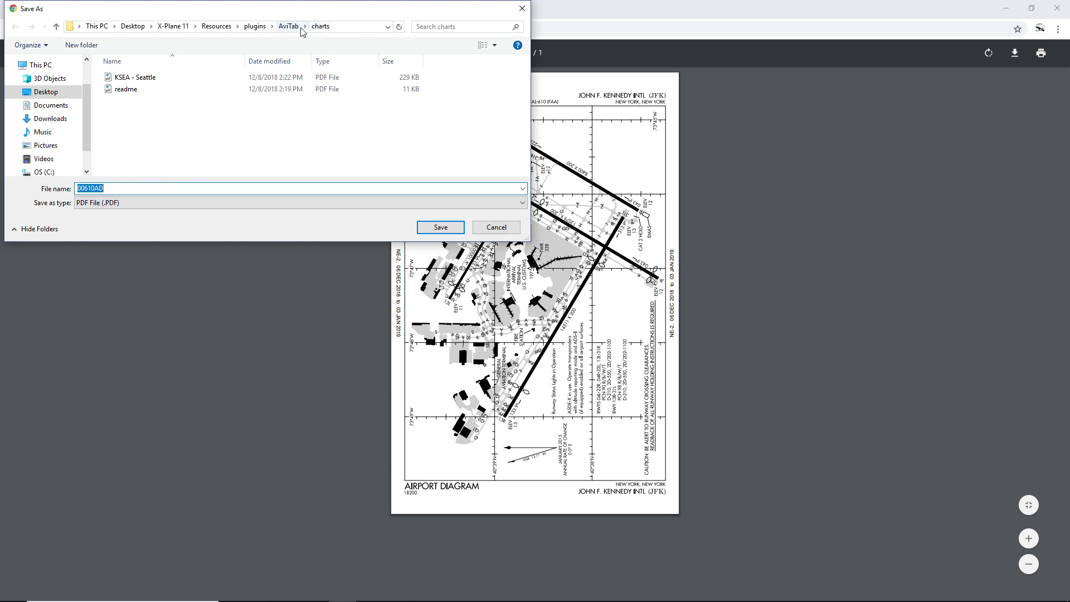
{"action": "type", "text": "KJFK - New York"}
{"action": "key", "text": "Return"}
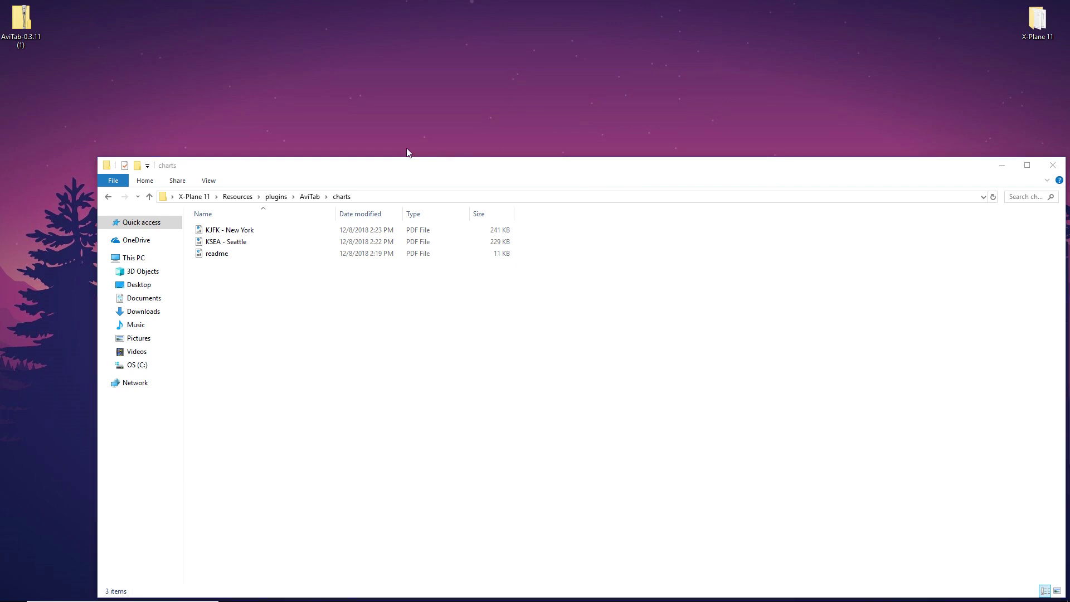
Step: Close the charts folder window, reopen X-Plane 11 from the desktop, and go to its Resources/plugins folder
{"action": "left_click_drag", "start_coordinate": [545, 170], "coordinate": [436, 88]}
{"action": "left_click", "coordinate": [86, 115]}
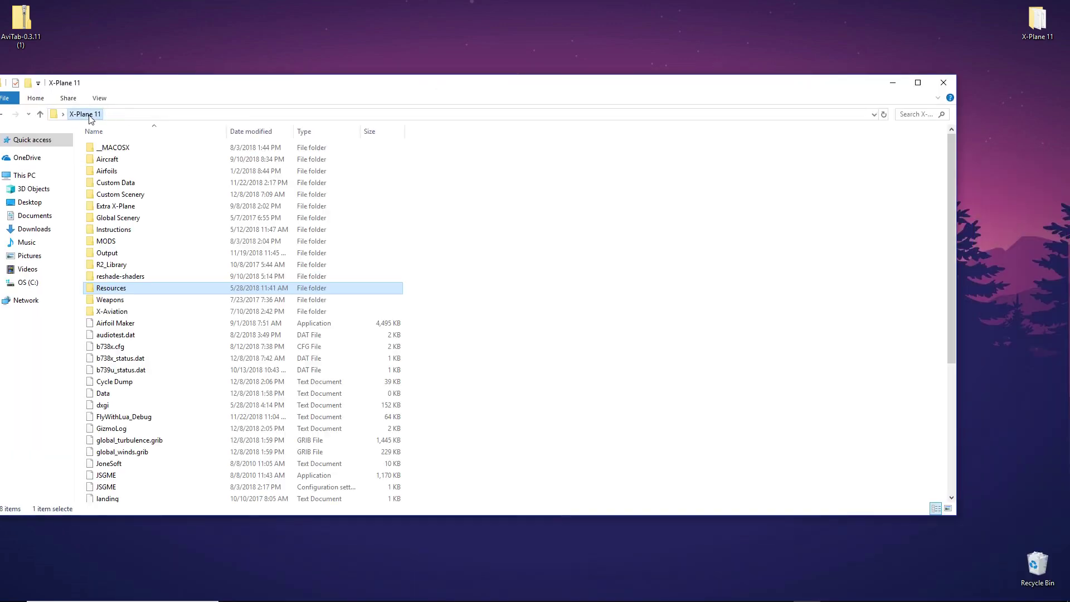
{"action": "left_click", "coordinate": [944, 83]}
{"action": "double_click", "coordinate": [1023, 28]}
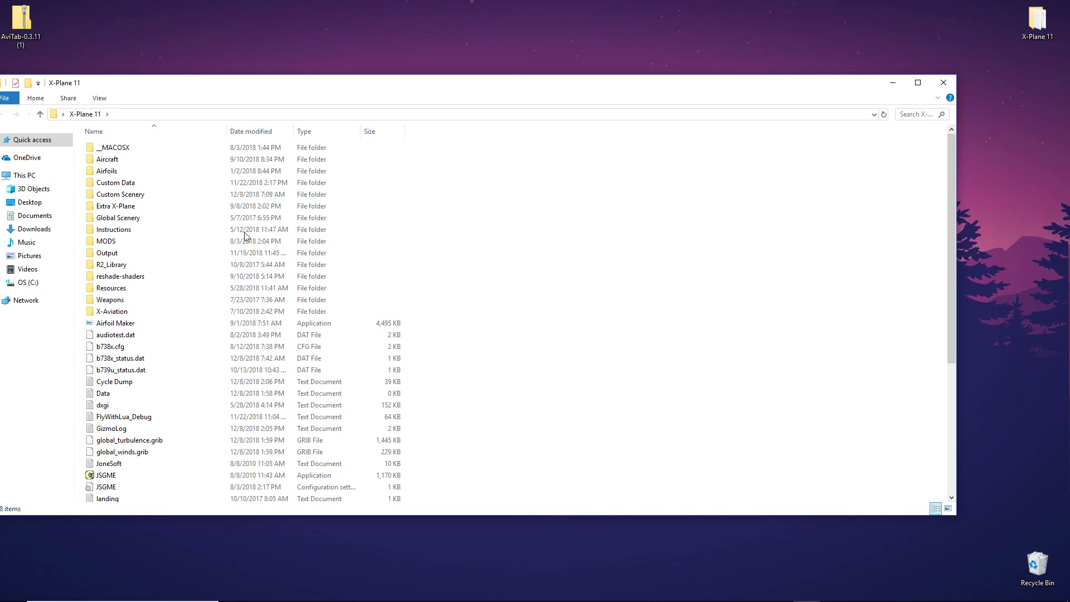
{"action": "double_click", "coordinate": [137, 292]}
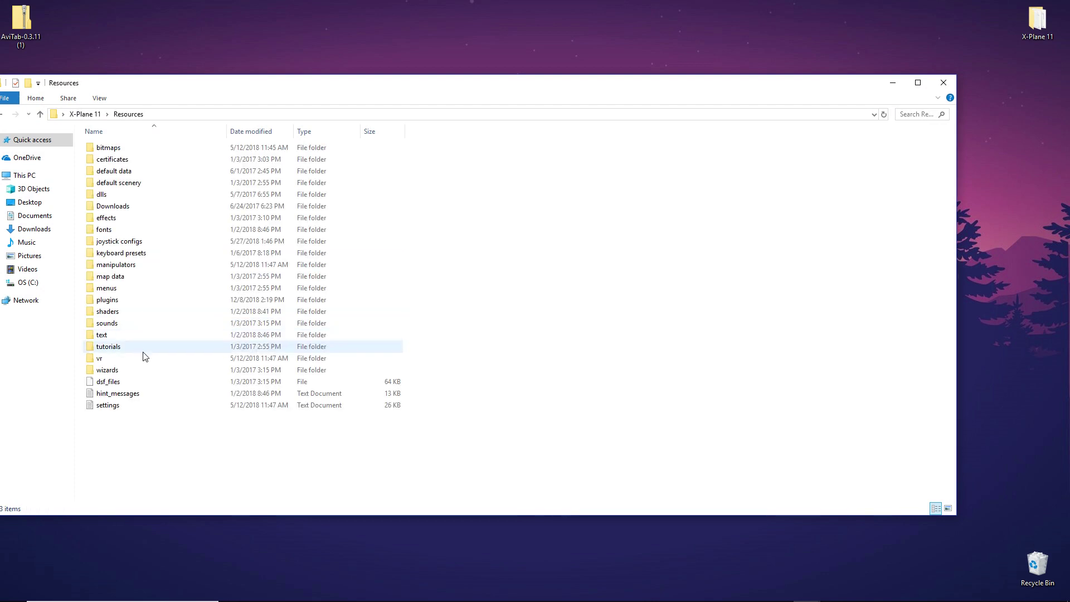
{"action": "double_click", "coordinate": [145, 304]}
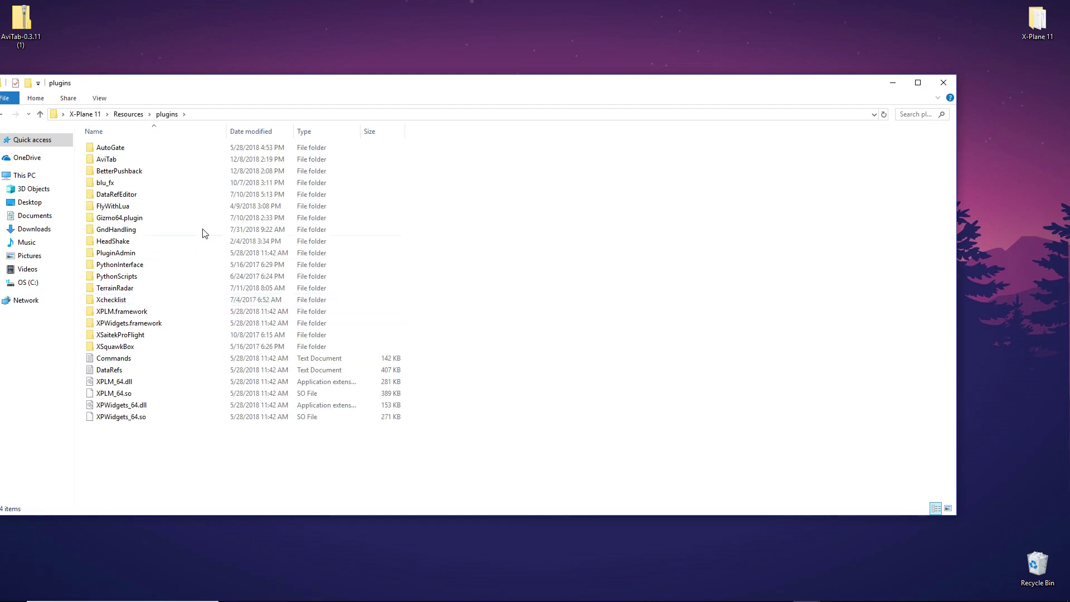
Step: Check the PDFs in AviTab's charts folder, return to the AviTab folder, and close the window
{"action": "double_click", "coordinate": [103, 160]}
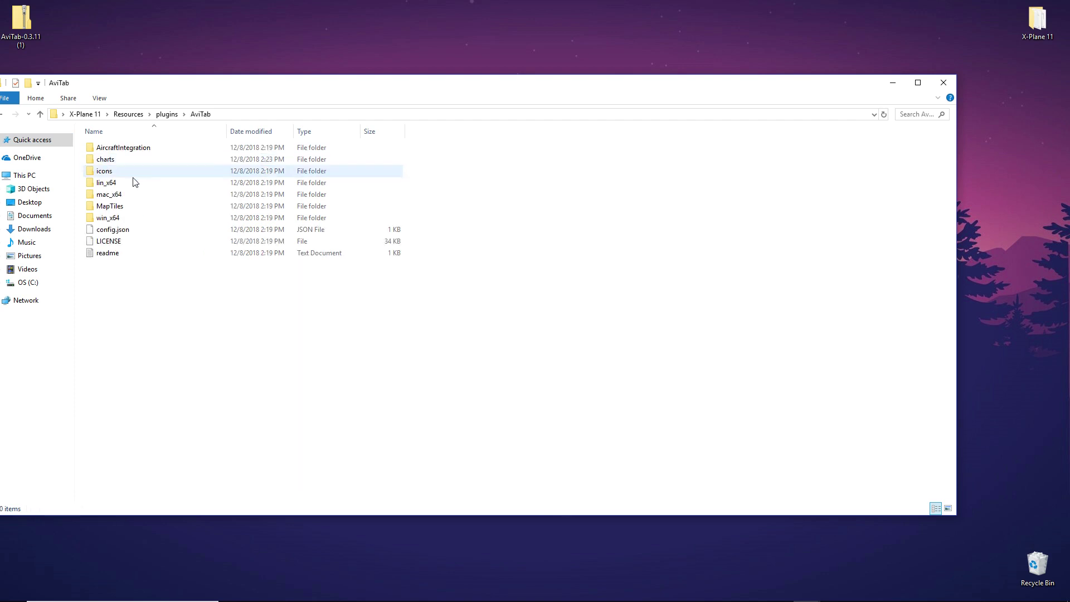
{"action": "double_click", "coordinate": [135, 161]}
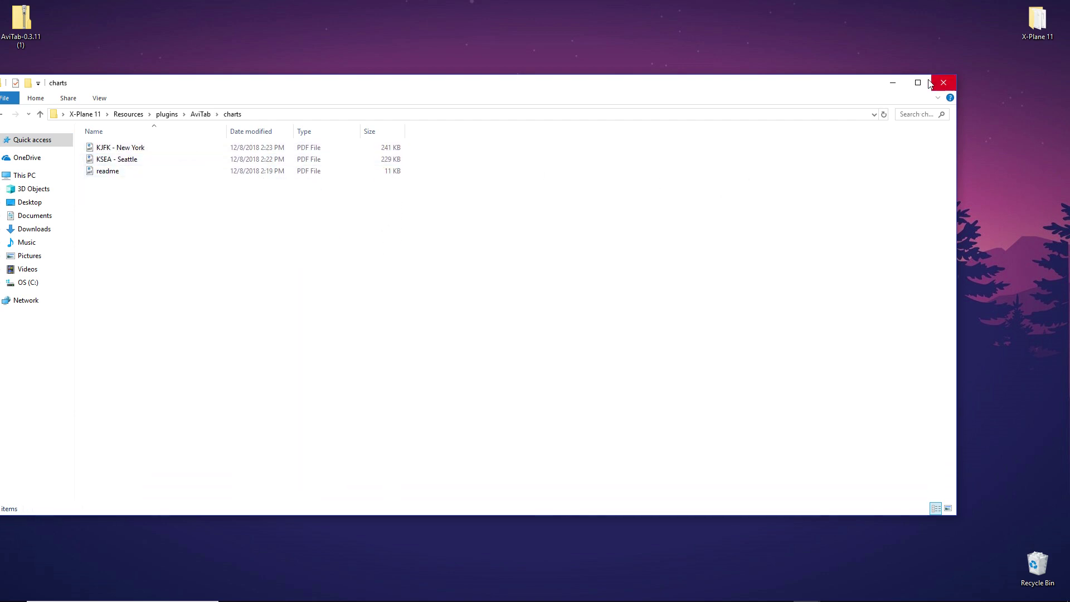
{"action": "left_click_drag", "start_coordinate": [818, 83], "coordinate": [855, 81]}
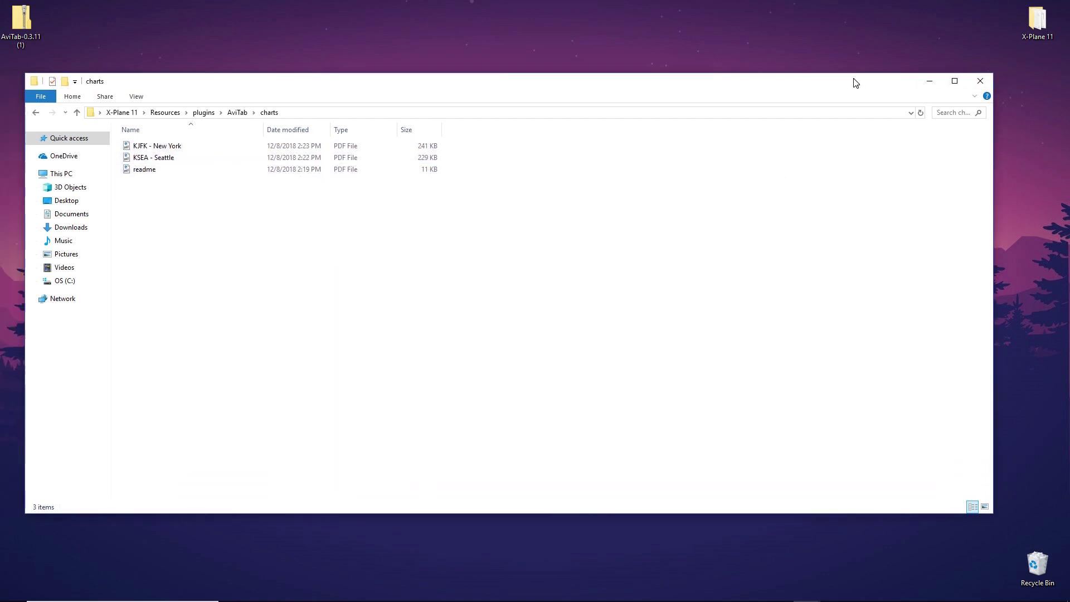
{"action": "left_click", "coordinate": [35, 110]}
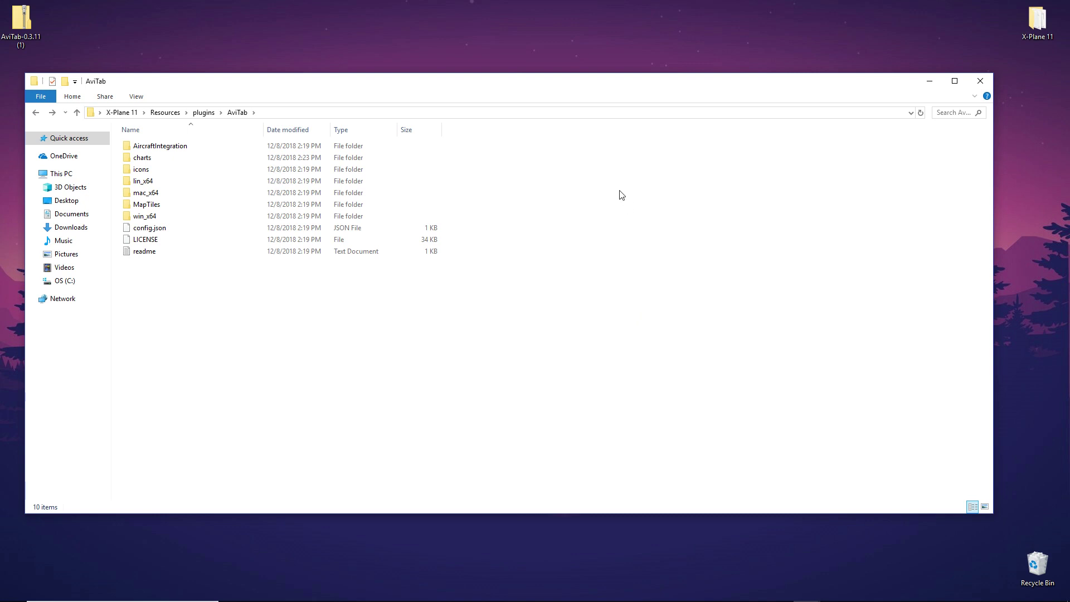
{"action": "left_click", "coordinate": [980, 81]}
Step: Remove the AviTab-0.3.11 (1) archive from the desktop and launch X-Plane 11
{"action": "left_click_drag", "start_coordinate": [18, 35], "coordinate": [157, 90]}
{"action": "left_click_drag", "start_coordinate": [42, 39], "coordinate": [30, 84]}
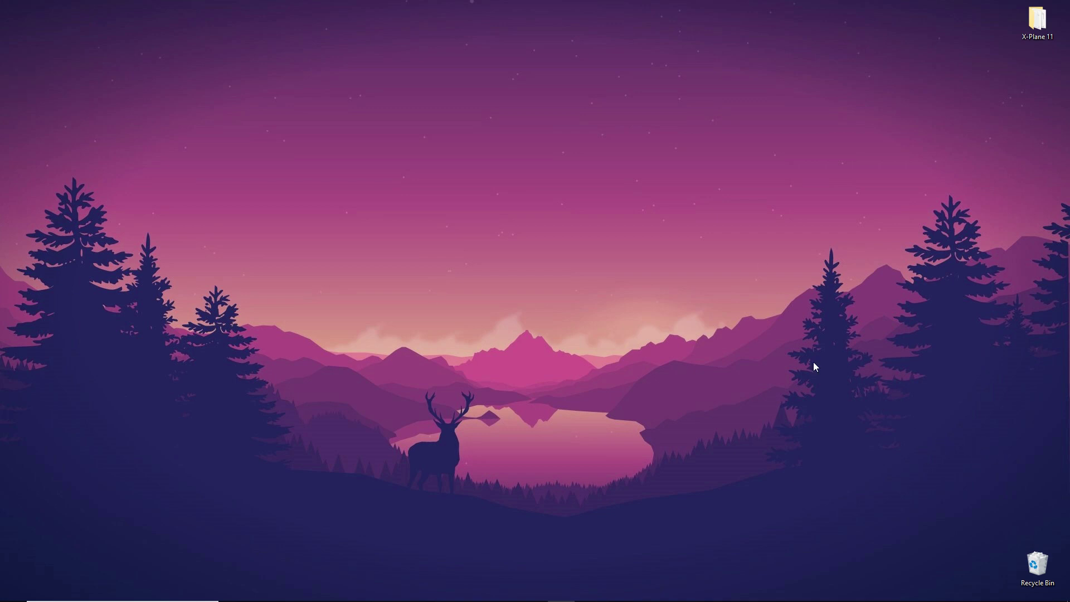
{"action": "mouse_move", "coordinate": [457, 594]}
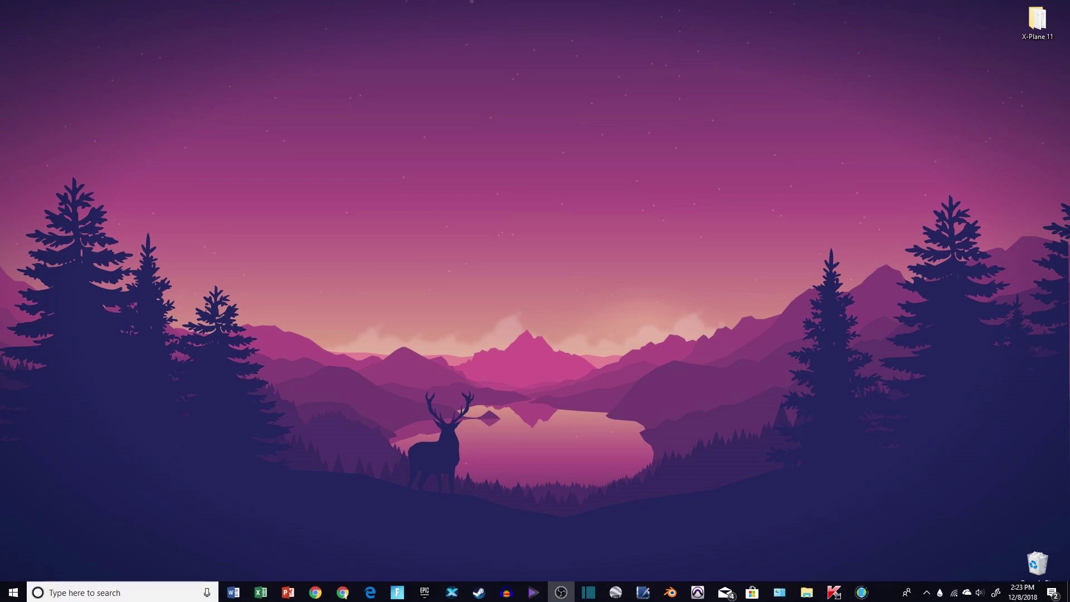
{"action": "left_click", "coordinate": [455, 593]}
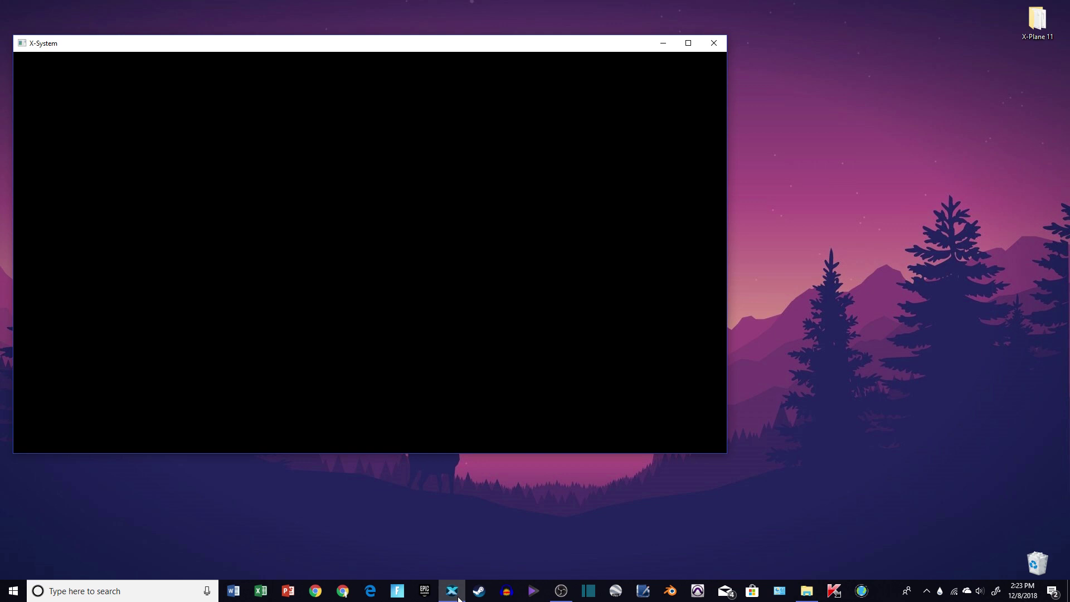
{"action": "mouse_move", "coordinate": [457, 596]}
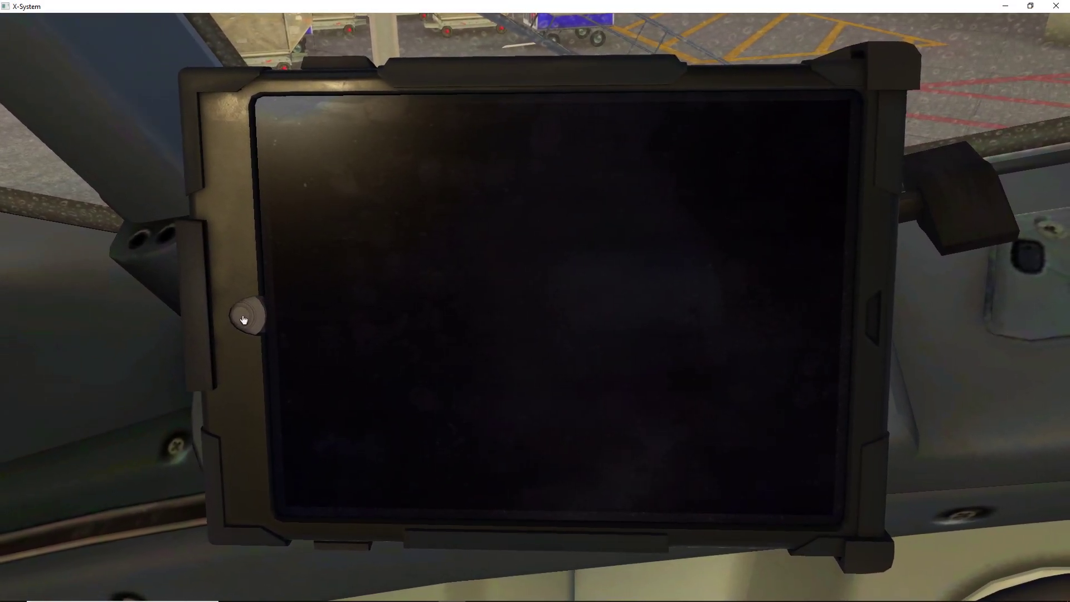
Step: Switch on the 737-800's cockpit tablet and view the AviTab credits, ending back at the tablet's main menu
{"action": "left_click", "coordinate": [244, 319]}
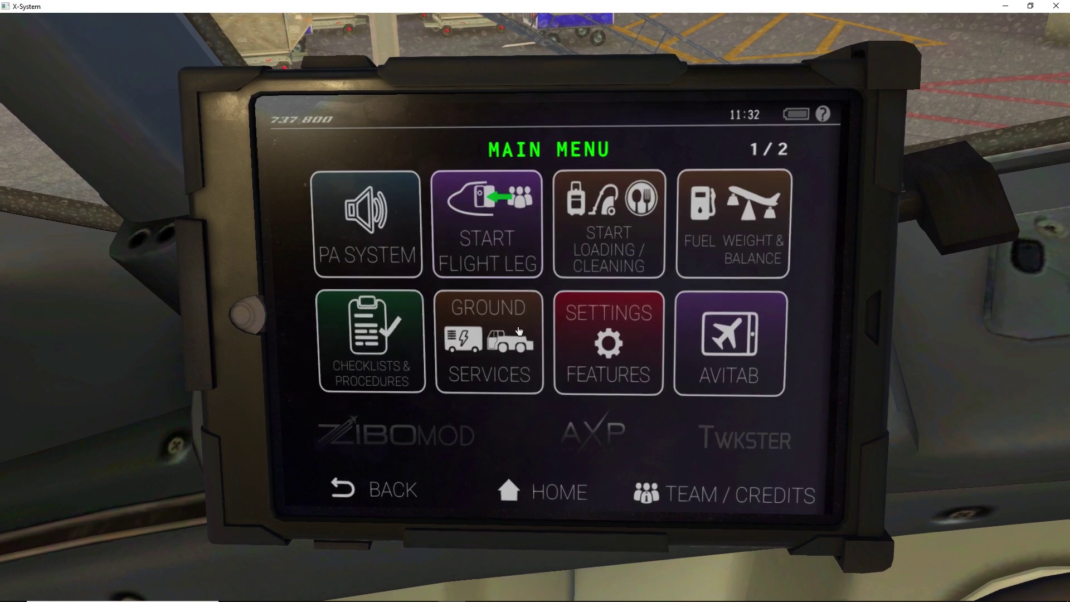
{"action": "left_click", "coordinate": [835, 286]}
{"action": "left_click", "coordinate": [283, 252]}
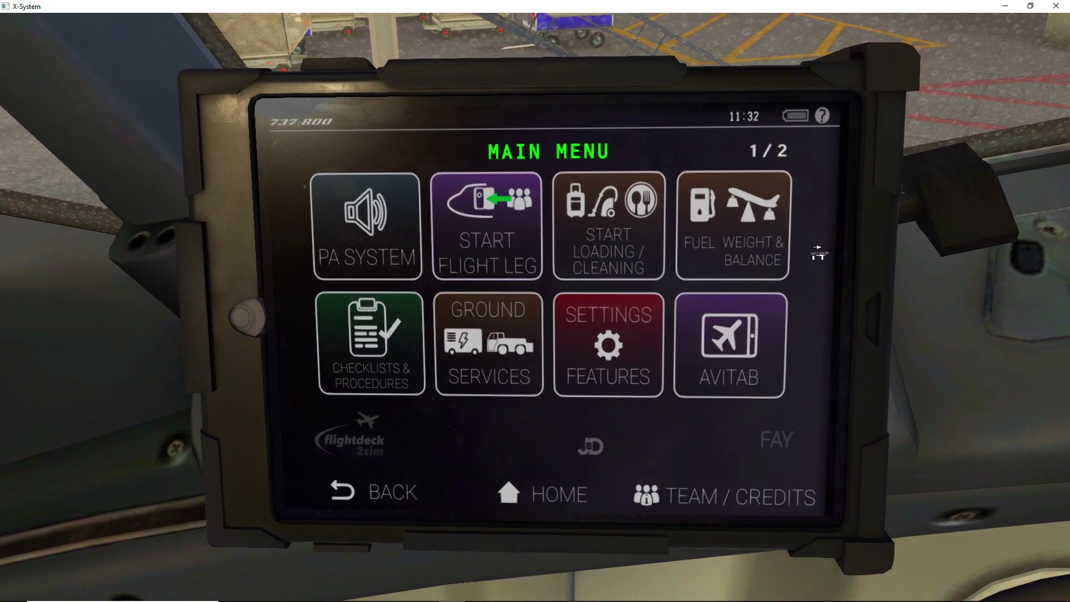
{"action": "left_click", "coordinate": [817, 252]}
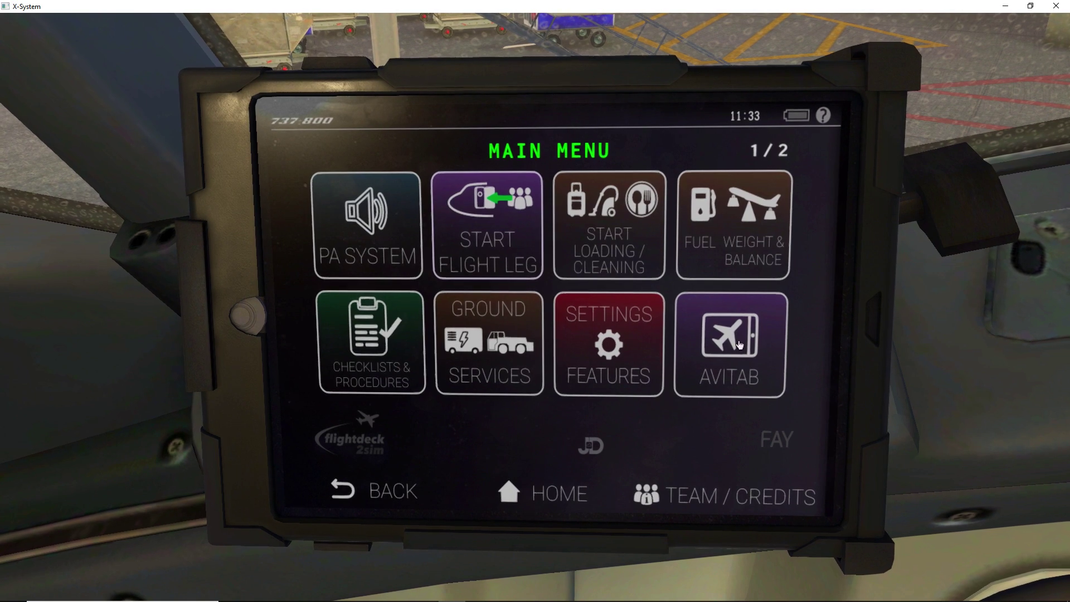
{"action": "left_click", "coordinate": [731, 346]}
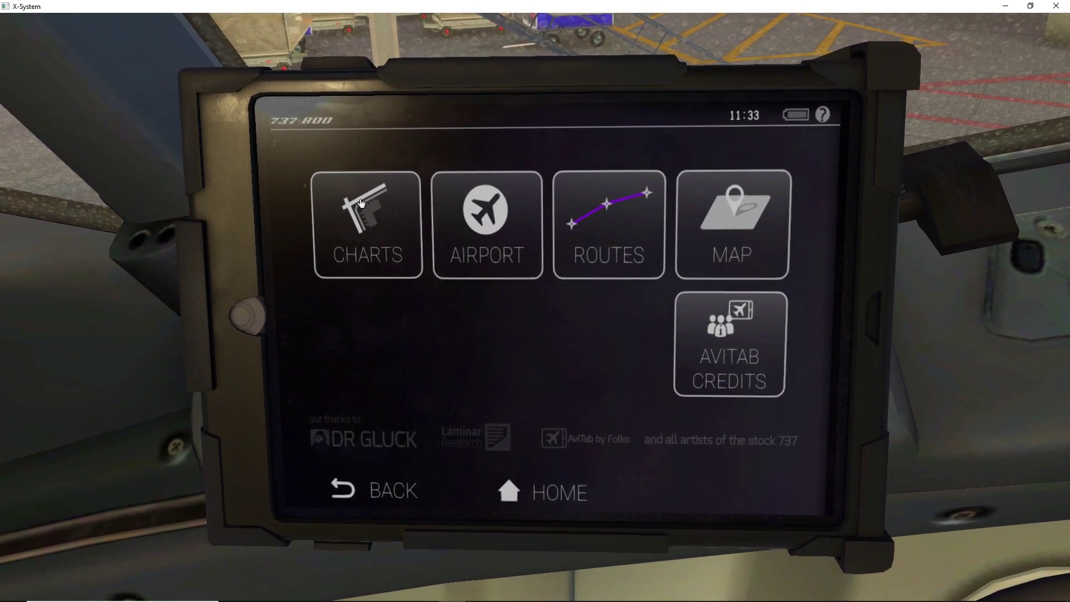
{"action": "left_click", "coordinate": [745, 348]}
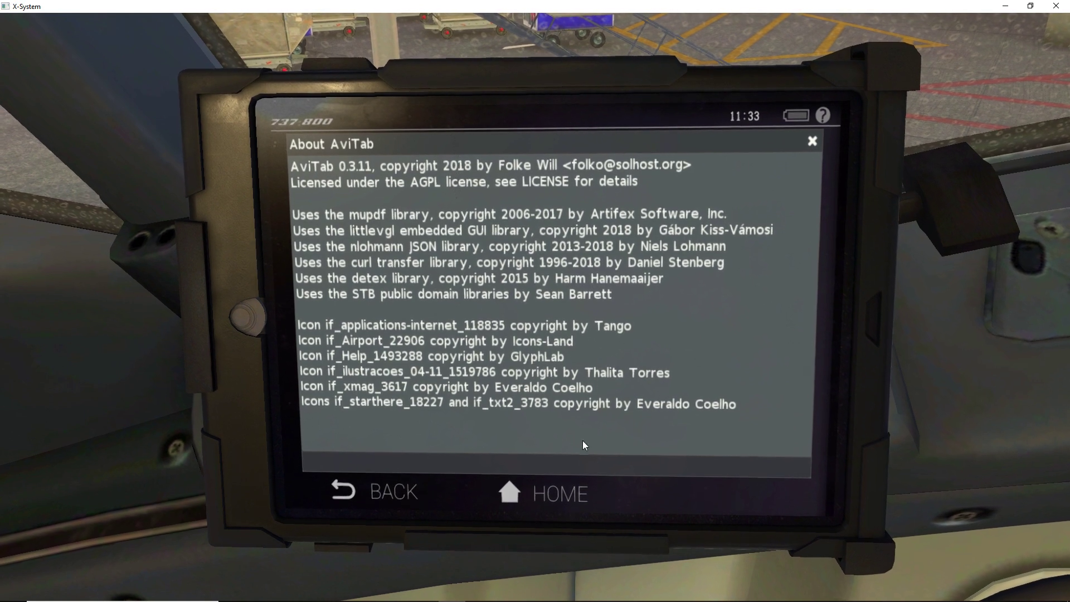
{"action": "left_click", "coordinate": [565, 496]}
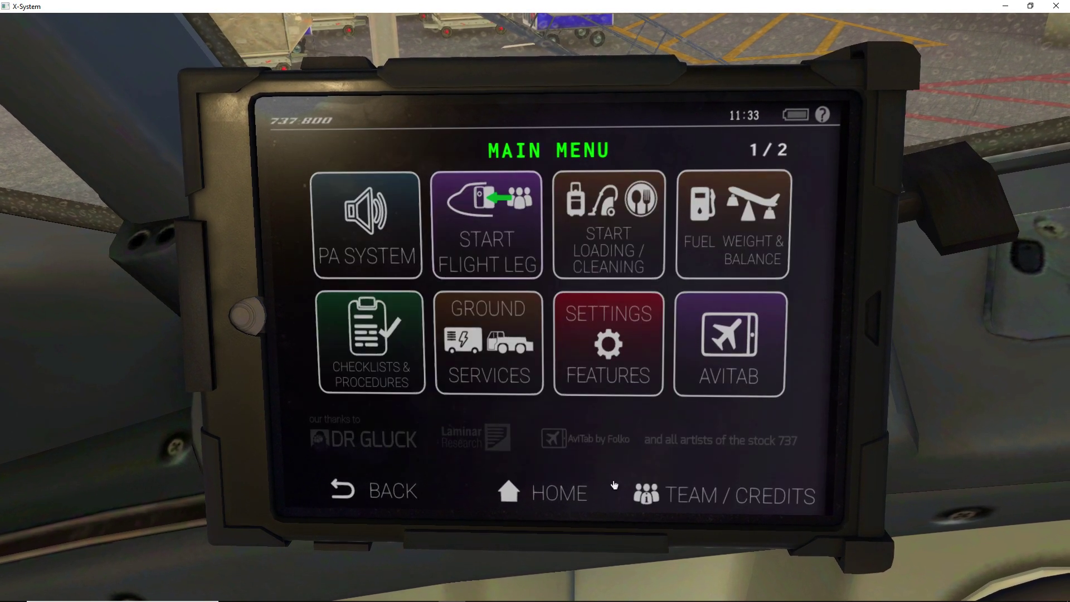
Step: Open AviTab's map and explore the area around the aircraft at different zoom levels
{"action": "left_click", "coordinate": [712, 320]}
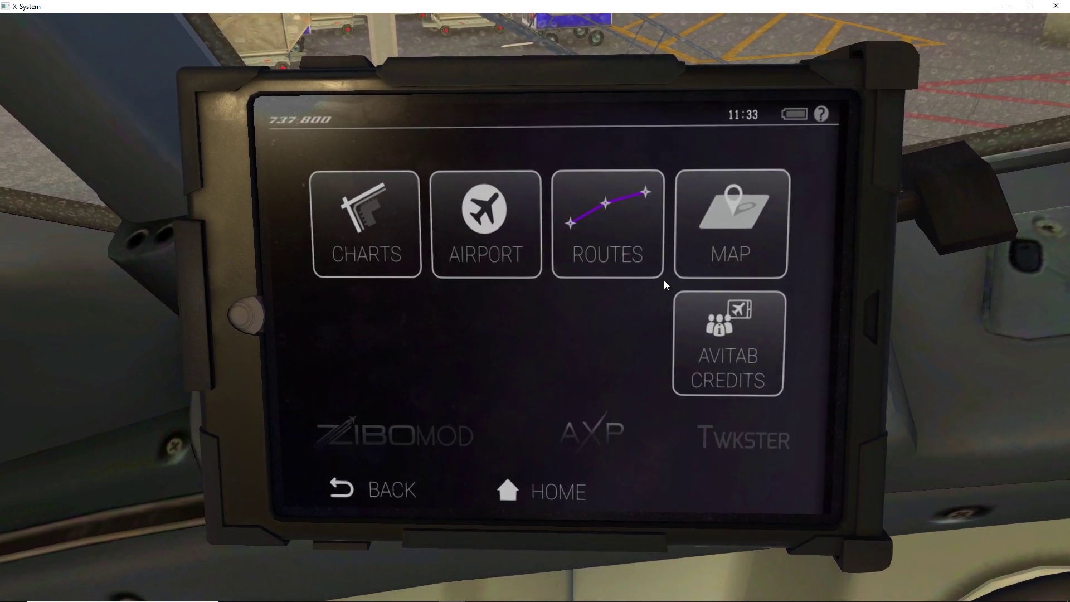
{"action": "left_click", "coordinate": [719, 238]}
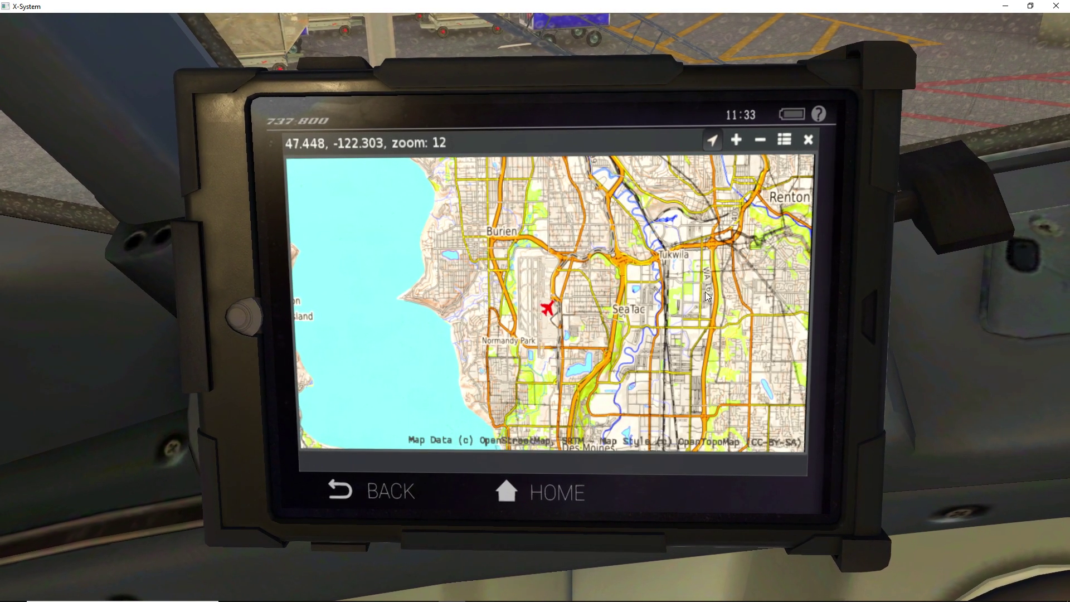
{"action": "left_click_drag", "start_coordinate": [662, 341], "coordinate": [612, 348]}
{"action": "scroll", "coordinate": [546, 306], "scroll_direction": "up", "scroll_amount": 1}
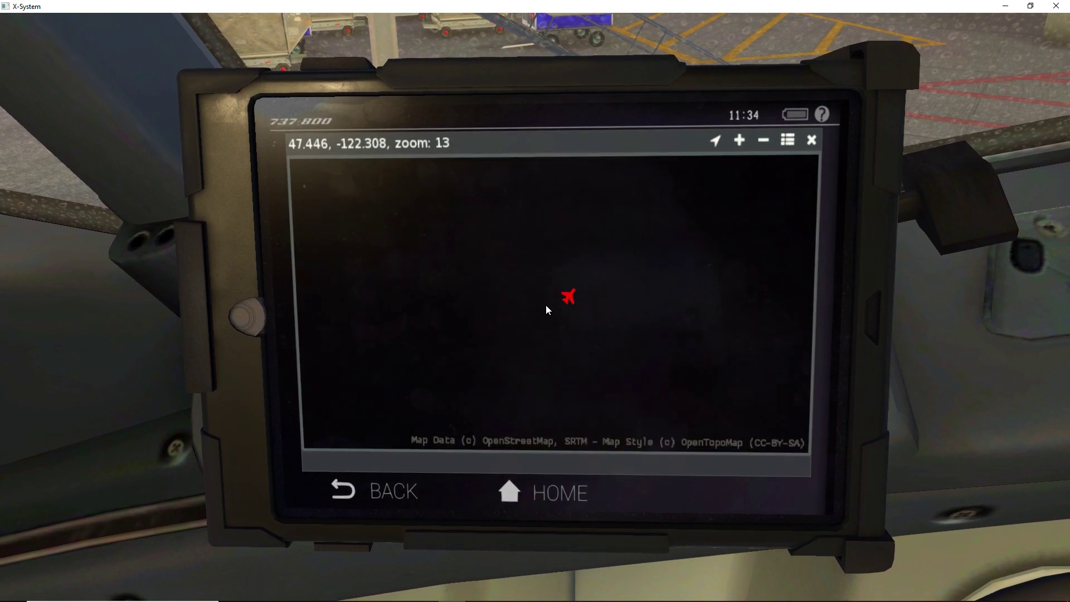
{"action": "scroll", "coordinate": [557, 311], "scroll_direction": "down", "scroll_amount": 1}
{"action": "scroll", "coordinate": [556, 311], "scroll_direction": "down", "scroll_amount": 1}
{"action": "scroll", "coordinate": [556, 314], "scroll_direction": "up", "scroll_amount": 3}
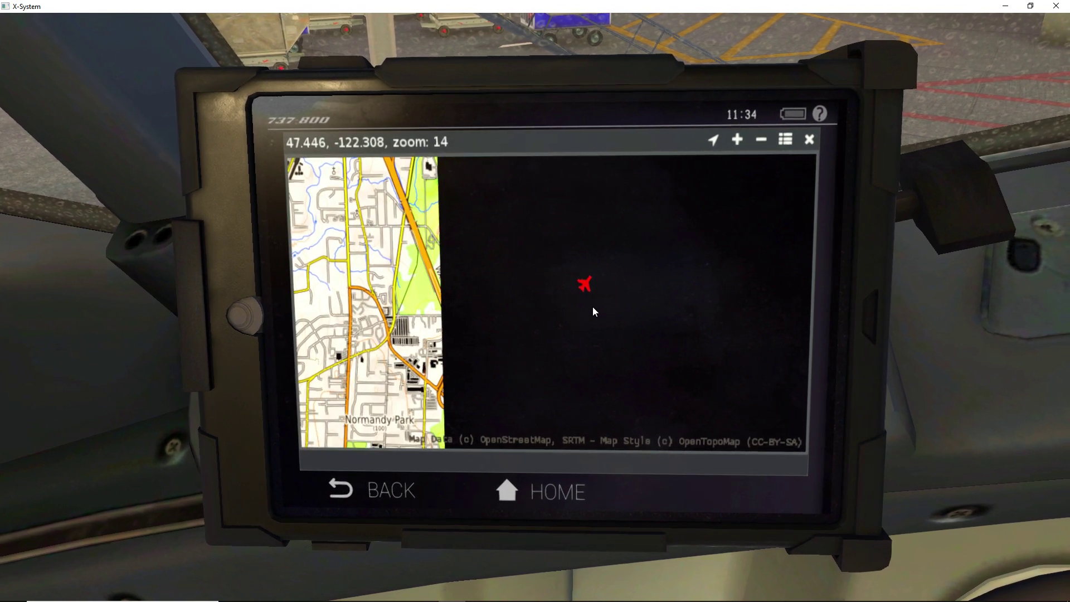
{"action": "left_click_drag", "start_coordinate": [564, 323], "coordinate": [630, 427]}
{"action": "scroll", "coordinate": [609, 318], "scroll_direction": "down", "scroll_amount": 5}
Step: Leave the map and open AviTab's route wizard
{"action": "left_click", "coordinate": [790, 140]}
{"action": "left_click", "coordinate": [616, 232]}
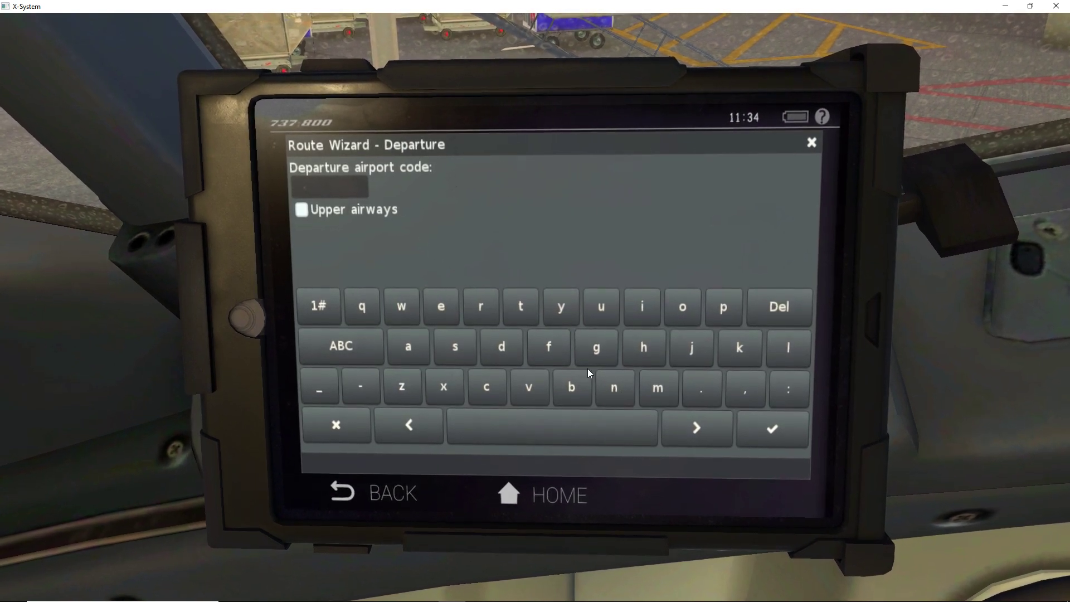
{"action": "type", "text": "fdfdfdfdfdfdf"}
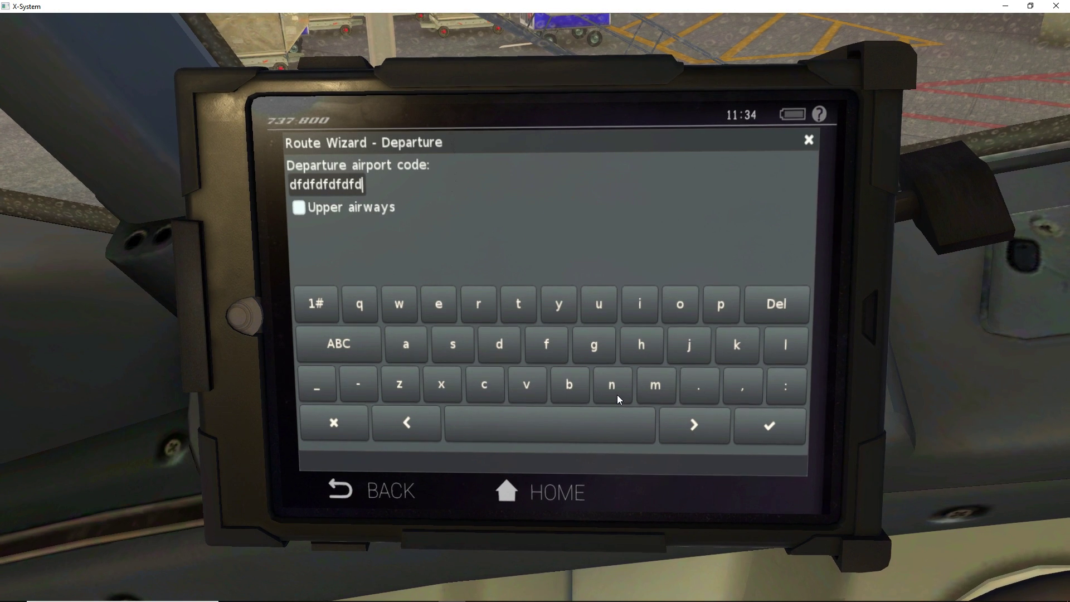
{"action": "key", "text": "BackSpace"}
{"action": "key", "text": "BackSpace"}
{"action": "key", "text": "BackSpace"}
{"action": "key", "text": "BackSpace"}
{"action": "key", "text": "BackSpace"}
{"action": "key", "text": "BackSpace"}
{"action": "key", "text": "BackSpace"}
{"action": "key", "text": "BackSpace"}
{"action": "key", "text": "BackSpace"}
{"action": "key", "text": "BackSpace"}
{"action": "key", "text": "BackSpace"}
{"action": "key", "text": "BackSpace"}
{"action": "key", "text": "BackSpace"}
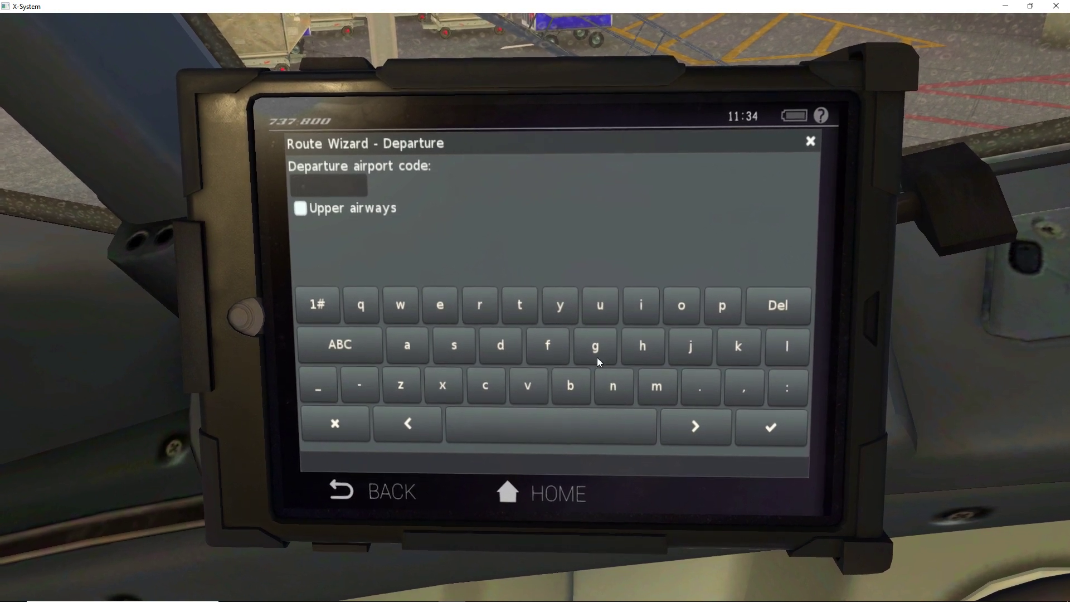
{"action": "left_click", "coordinate": [735, 342]}
{"action": "key", "text": "BackSpace"}
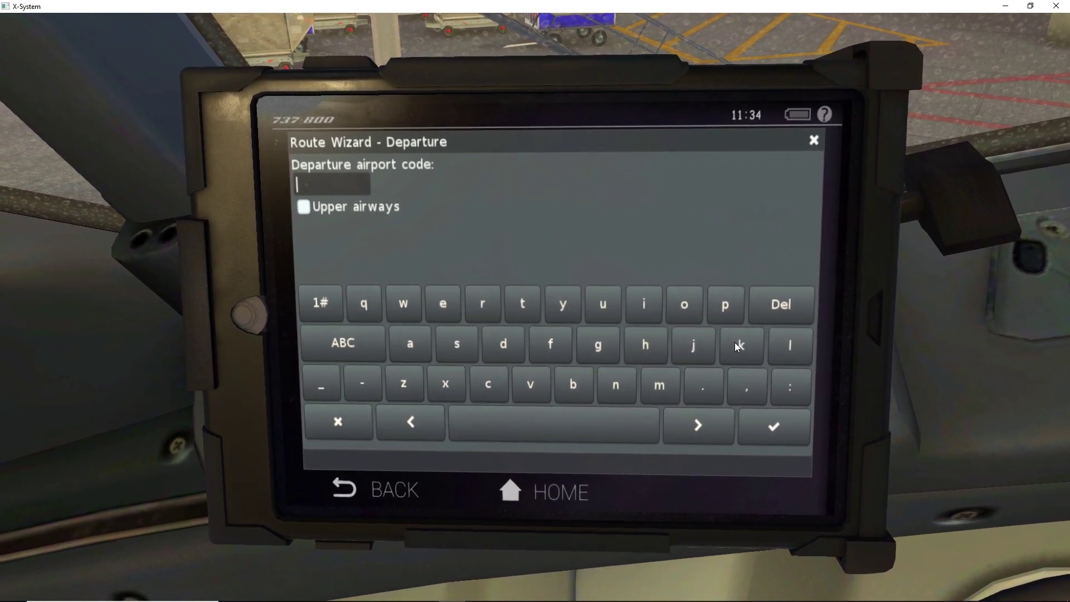
Step: Generate a route in the wizard with departure airport KSEA and arrival airport KBUR
{"action": "type", "text": "KSEA"}
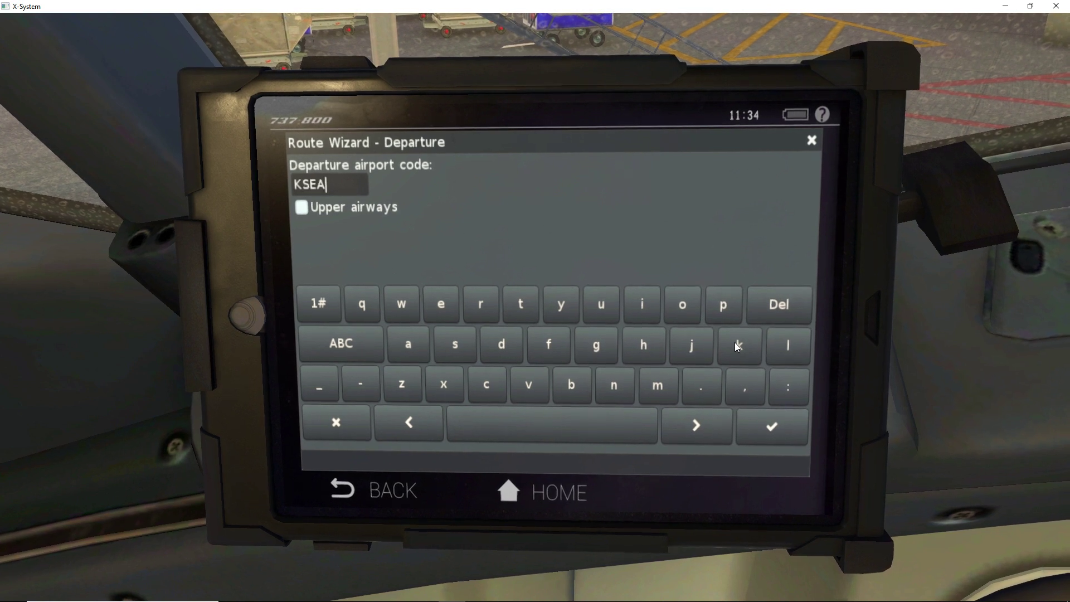
{"action": "key", "text": "Return"}
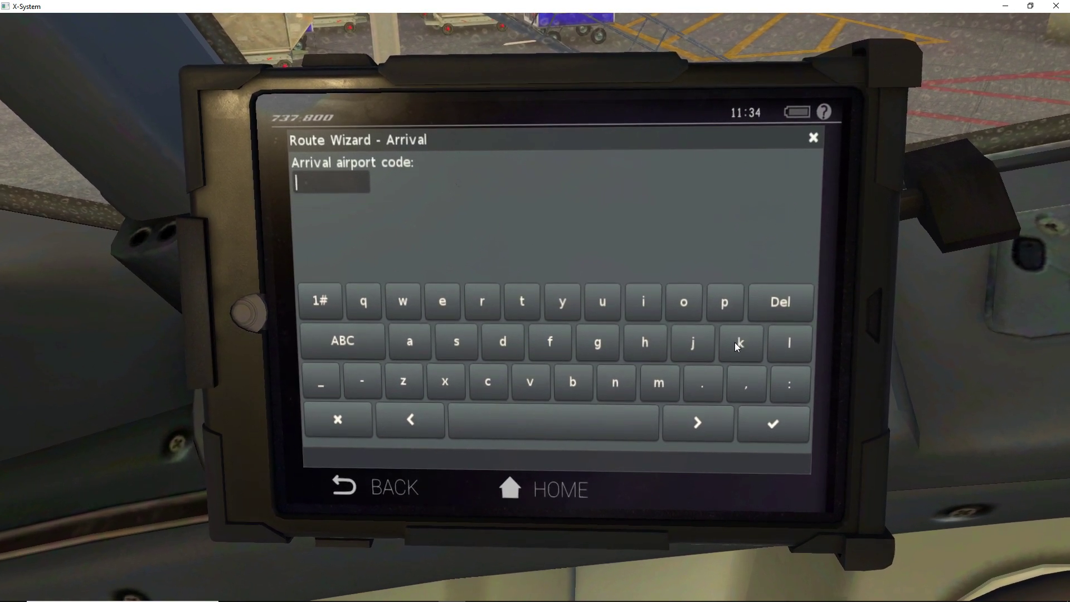
{"action": "type", "text": "KBUR"}
{"action": "key", "text": "Return"}
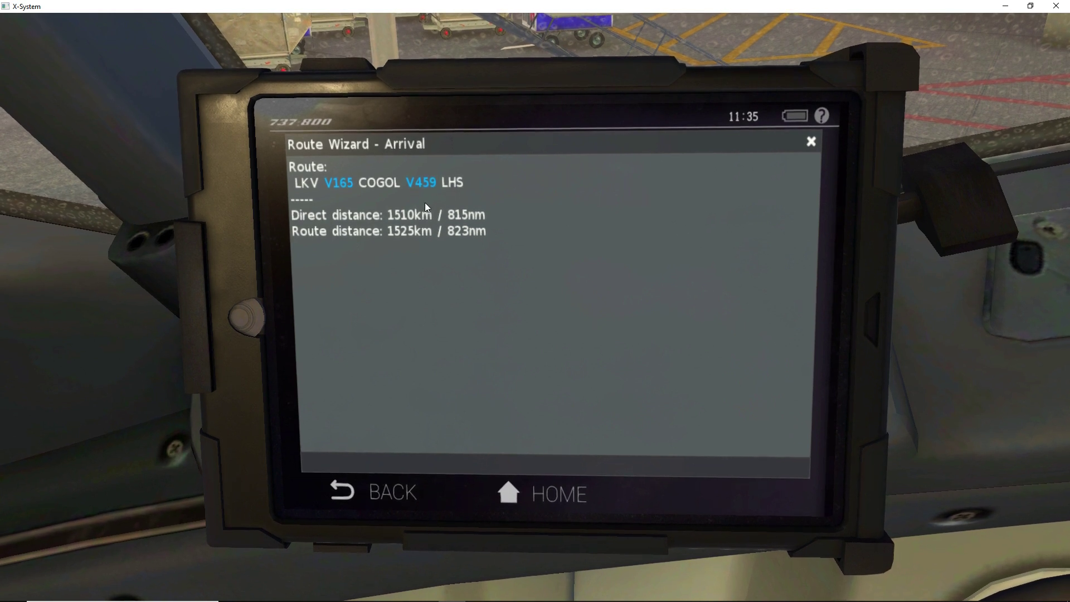
Step: Close the generated route and open AviTab's airport search
{"action": "left_click", "coordinate": [810, 144]}
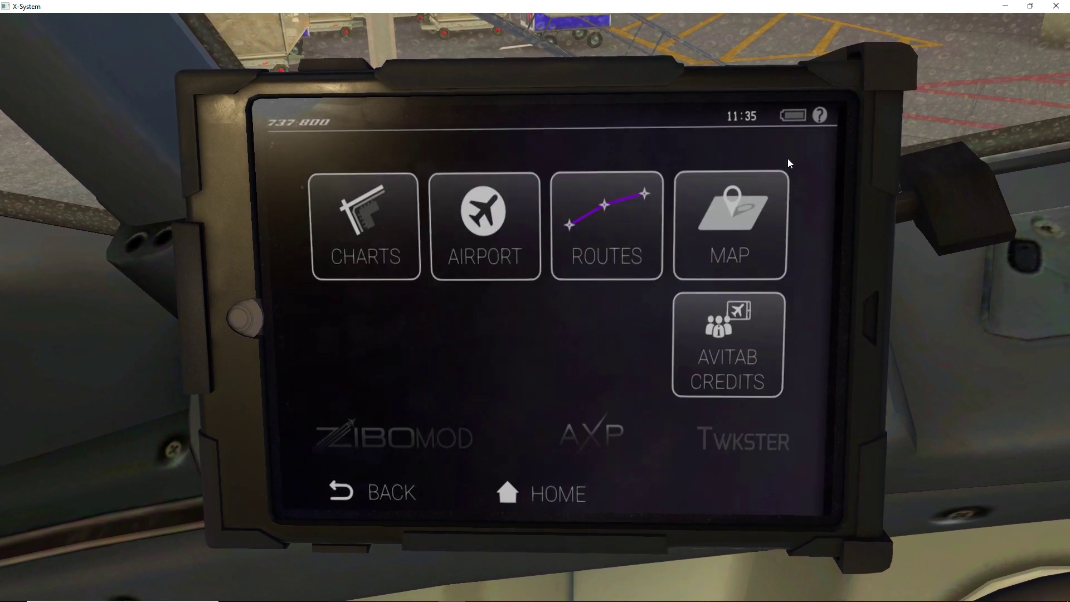
{"action": "left_click", "coordinate": [498, 230]}
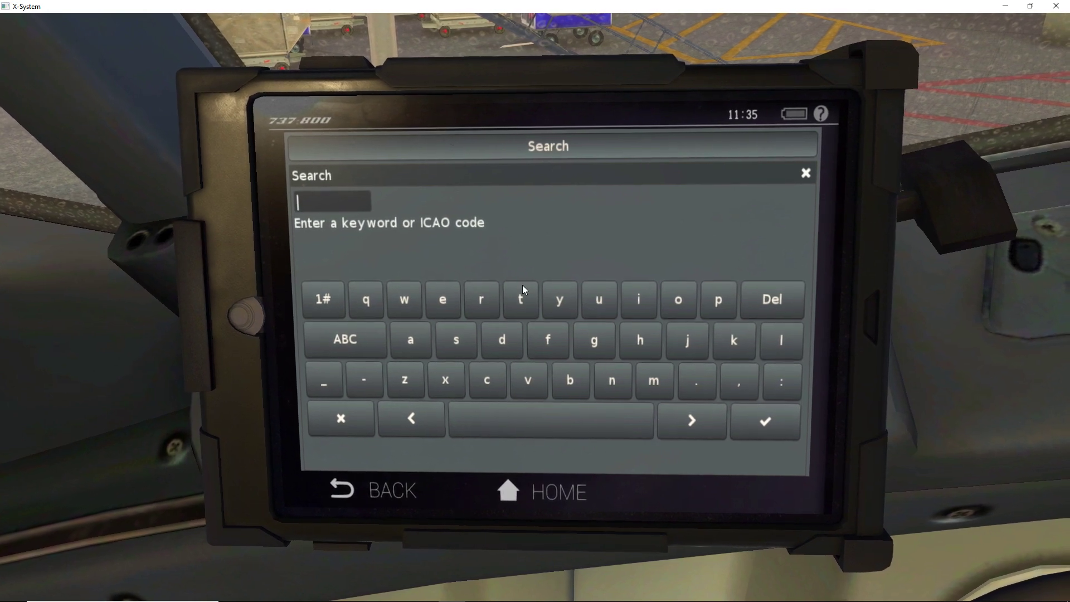
{"action": "type", "text": "fgfg"}
{"action": "key", "text": "BackSpace"}
{"action": "key", "text": "BackSpace"}
{"action": "key", "text": "BackSpace"}
{"action": "key", "text": "BackSpace"}
Step: Search for airport KSEA and examine its ATC frequencies, runway data and weather report
{"action": "type", "text": "KSEA"}
{"action": "key", "text": "Return"}
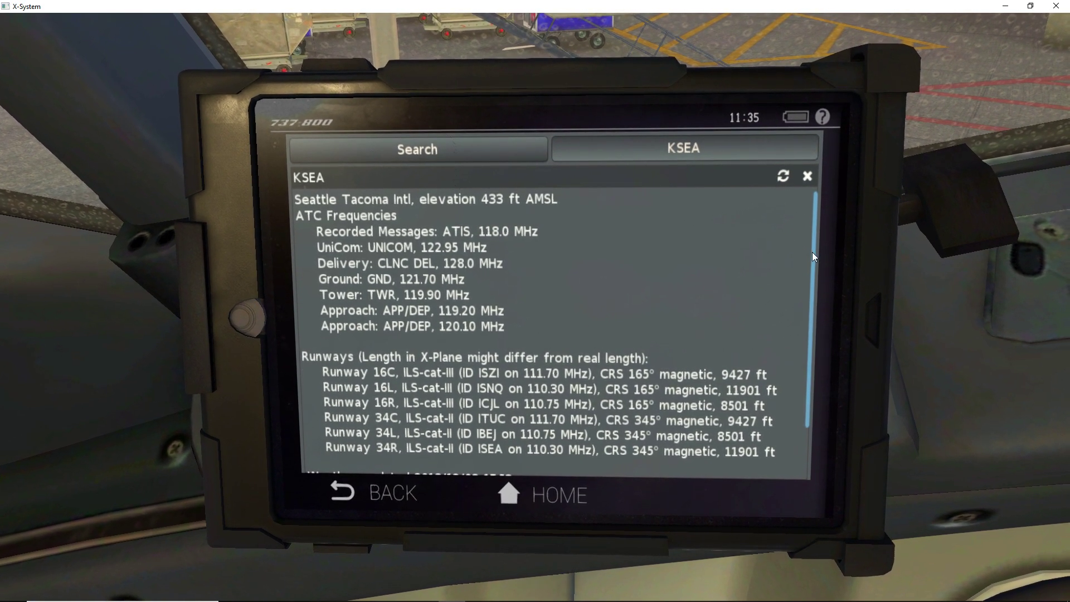
{"action": "scroll", "coordinate": [782, 290], "scroll_direction": "down", "scroll_amount": 3}
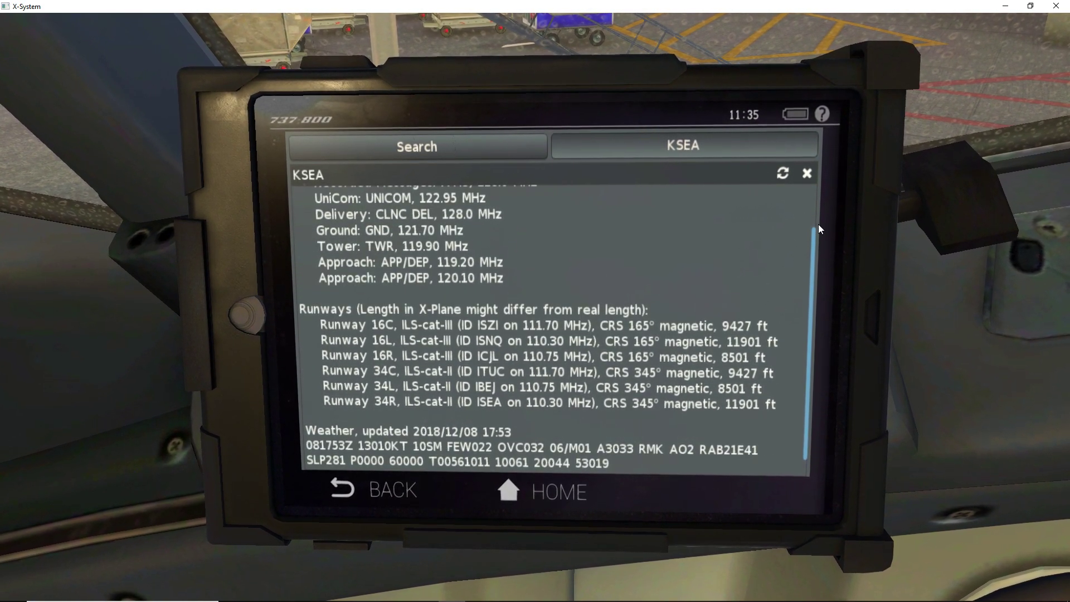
{"action": "scroll", "coordinate": [794, 262], "scroll_direction": "up", "scroll_amount": 3}
{"action": "scroll", "coordinate": [797, 394], "scroll_direction": "down", "scroll_amount": 4}
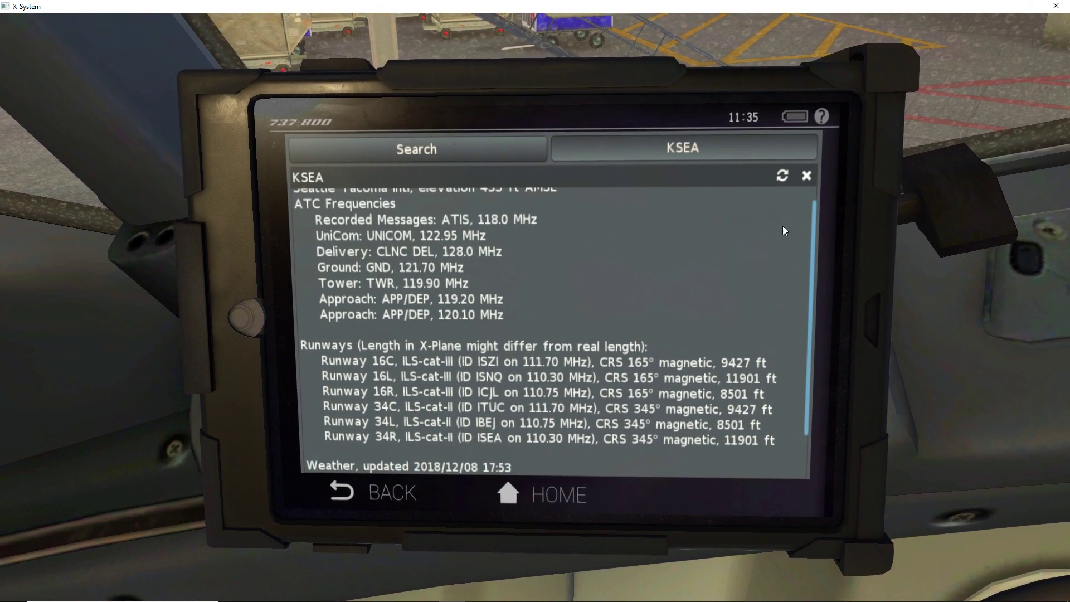
{"action": "scroll", "coordinate": [735, 379], "scroll_direction": "up", "scroll_amount": 4}
{"action": "scroll", "coordinate": [735, 379], "scroll_direction": "down", "scroll_amount": 4}
{"action": "scroll", "coordinate": [671, 215], "scroll_direction": "up", "scroll_amount": 4}
{"action": "scroll", "coordinate": [808, 289], "scroll_direction": "down", "scroll_amount": 4}
{"action": "scroll", "coordinate": [781, 201], "scroll_direction": "up", "scroll_amount": 2}
{"action": "scroll", "coordinate": [780, 202], "scroll_direction": "down", "scroll_amount": 2}
{"action": "scroll", "coordinate": [780, 201], "scroll_direction": "up", "scroll_amount": 1}
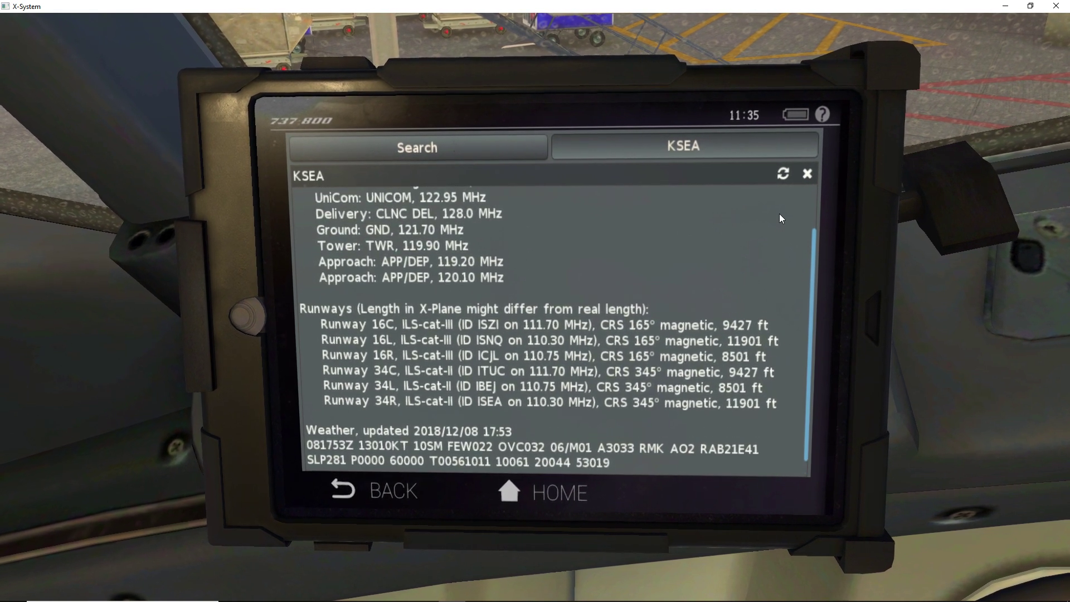
{"action": "scroll", "coordinate": [780, 206], "scroll_direction": "down", "scroll_amount": 1}
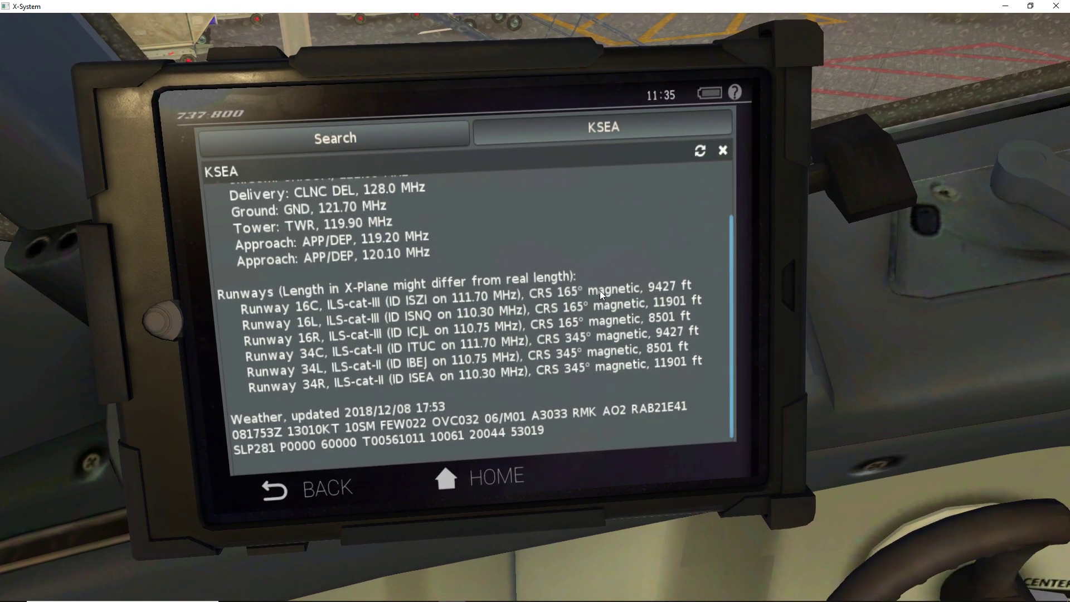
Step: Open the simulator's own map and view the details of Seattle-Tacoma Intl (KSEA) down to its weather conditions
{"action": "key", "text": "m"}
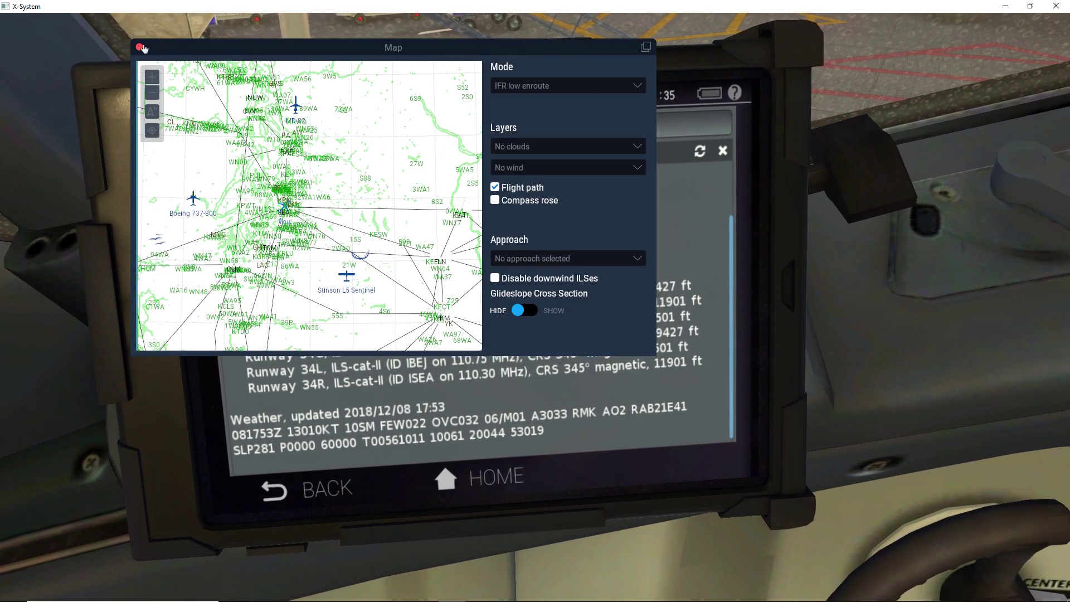
{"action": "scroll", "coordinate": [333, 223], "scroll_direction": "up", "scroll_amount": 10}
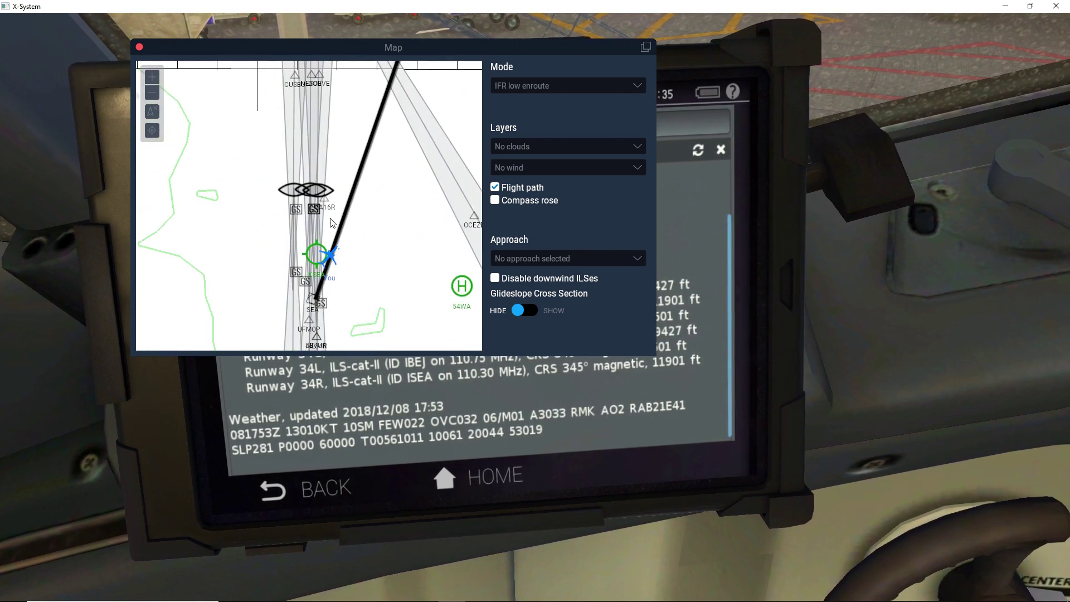
{"action": "left_click", "coordinate": [316, 253]}
{"action": "left_click", "coordinate": [371, 165]}
{"action": "scroll", "coordinate": [395, 233], "scroll_direction": "down", "scroll_amount": 5}
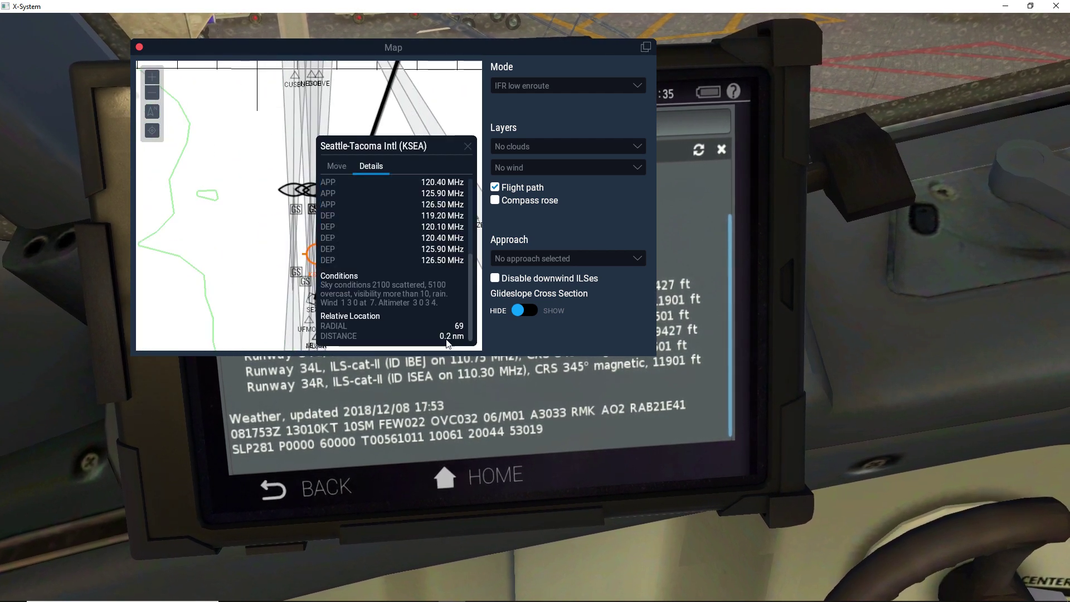
Step: Close the simulator's map and the KSEA airport page, and return to AviTab's overview of functions
{"action": "left_click", "coordinate": [138, 48]}
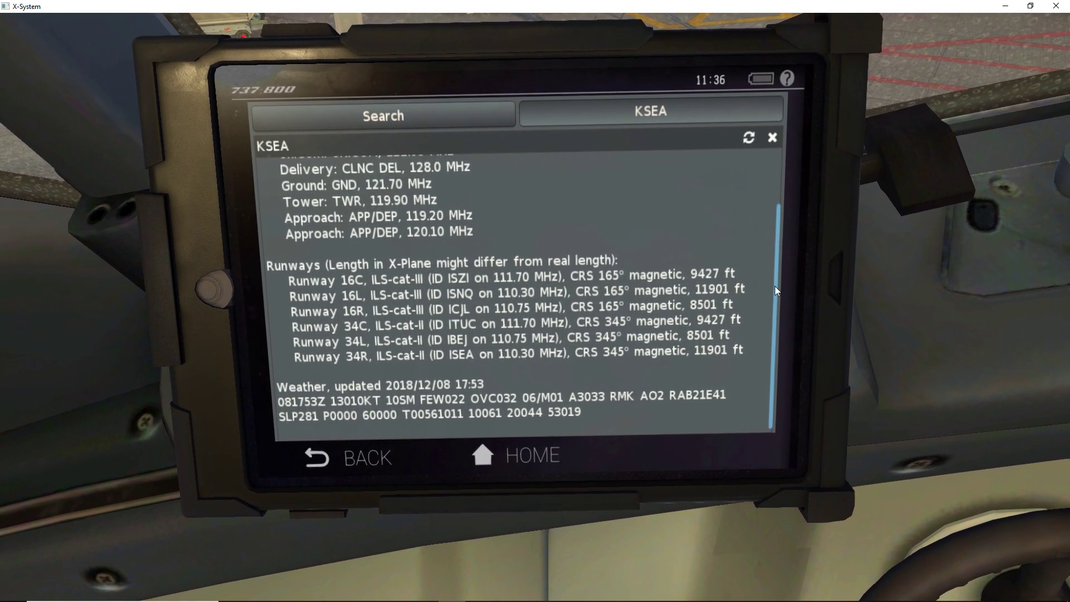
{"action": "left_click", "coordinate": [767, 136]}
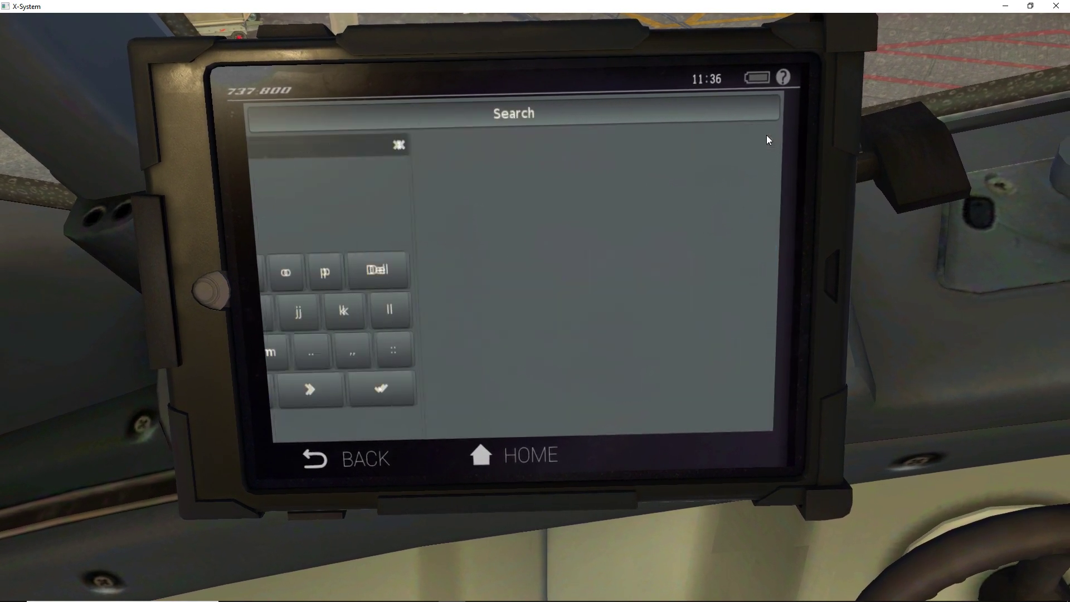
{"action": "left_click", "coordinate": [372, 460]}
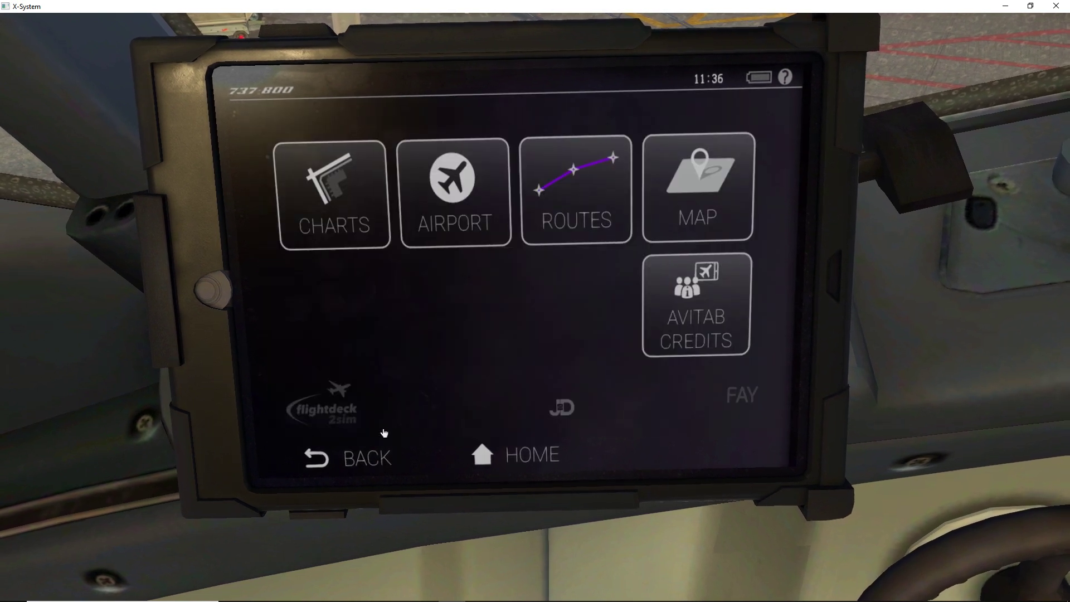
Step: Open the KSEA - Seattle.PDF chart in AviTab and examine the ramps and terminal area up close
{"action": "left_click", "coordinate": [347, 174]}
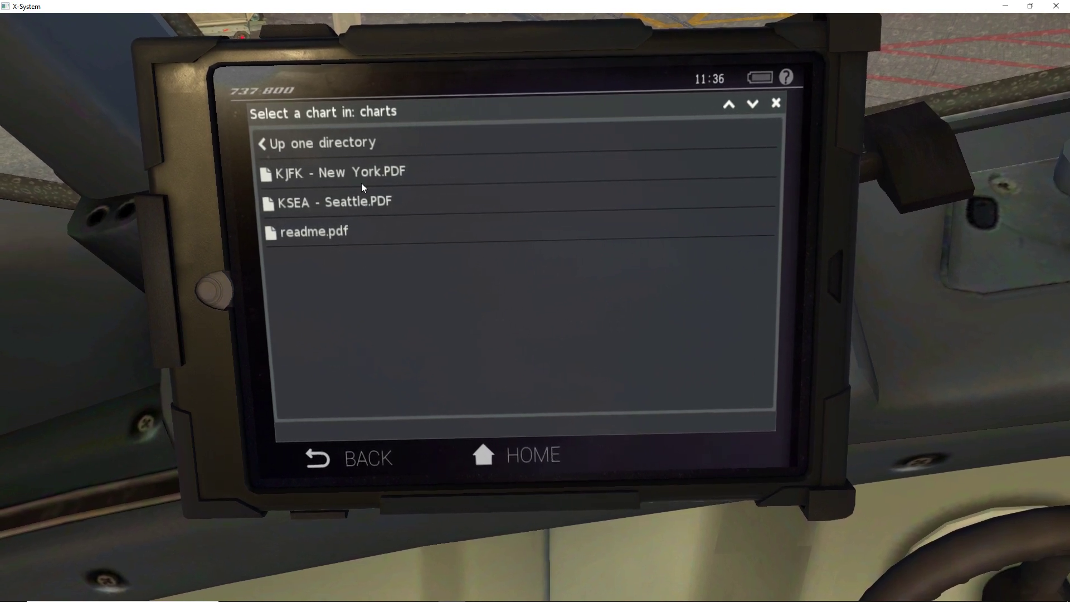
{"action": "left_click", "coordinate": [381, 203]}
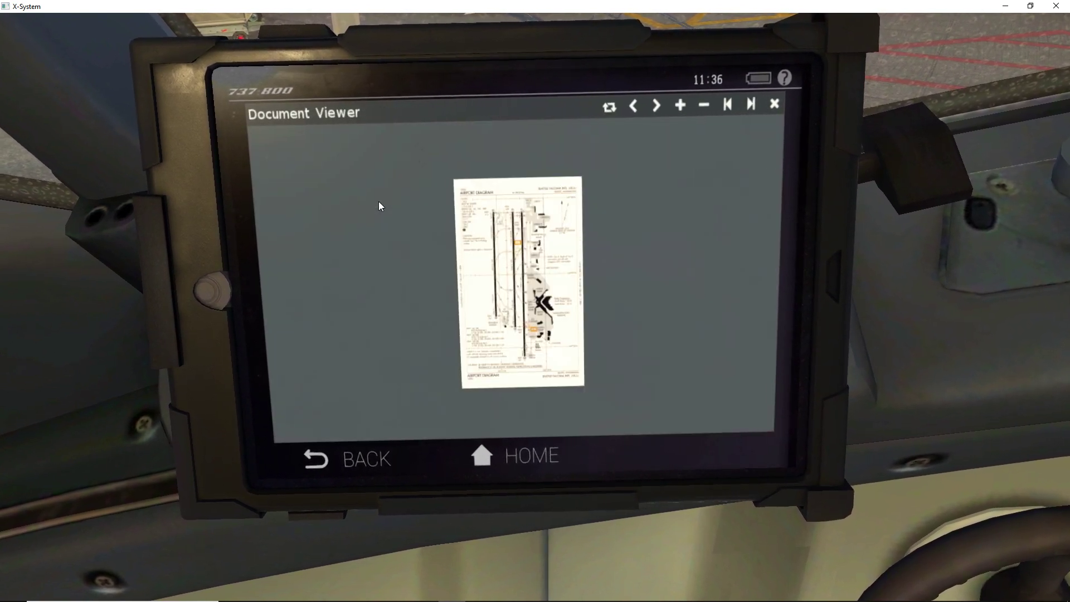
{"action": "scroll", "coordinate": [521, 289], "scroll_direction": "up", "scroll_amount": 2}
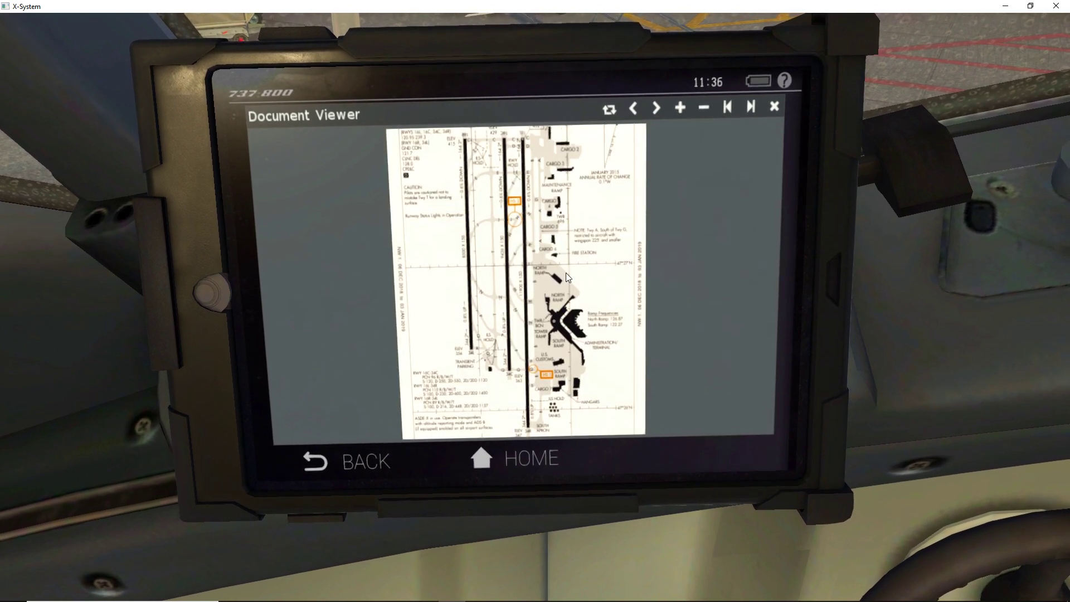
{"action": "scroll", "coordinate": [521, 290], "scroll_direction": "up", "scroll_amount": 3}
{"action": "scroll", "coordinate": [537, 285], "scroll_direction": "down", "scroll_amount": 4}
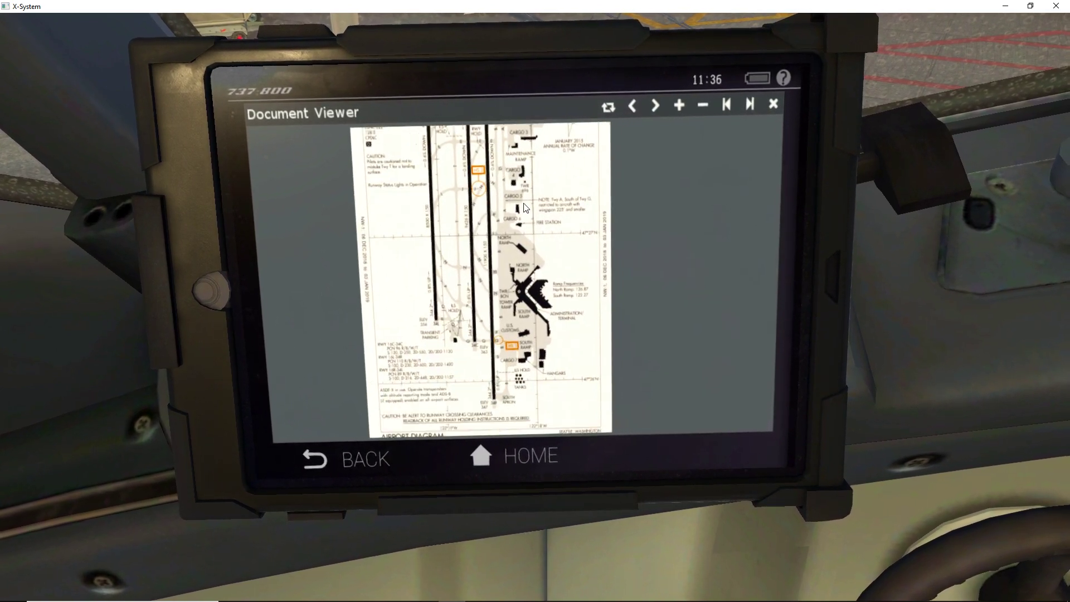
{"action": "scroll", "coordinate": [540, 305], "scroll_direction": "up", "scroll_amount": 2}
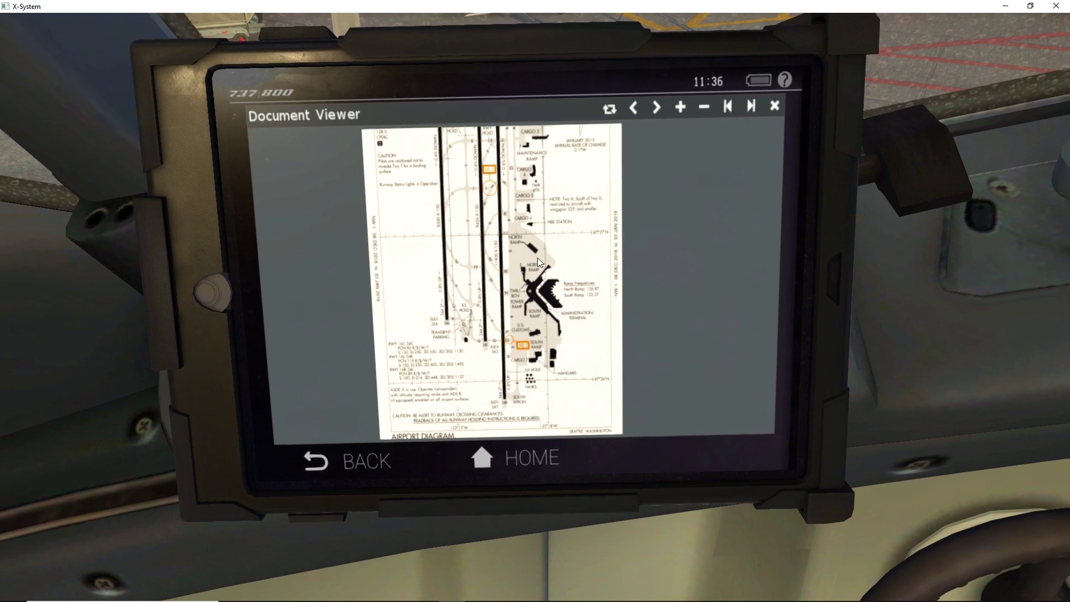
{"action": "scroll", "coordinate": [537, 260], "scroll_direction": "up", "scroll_amount": 2}
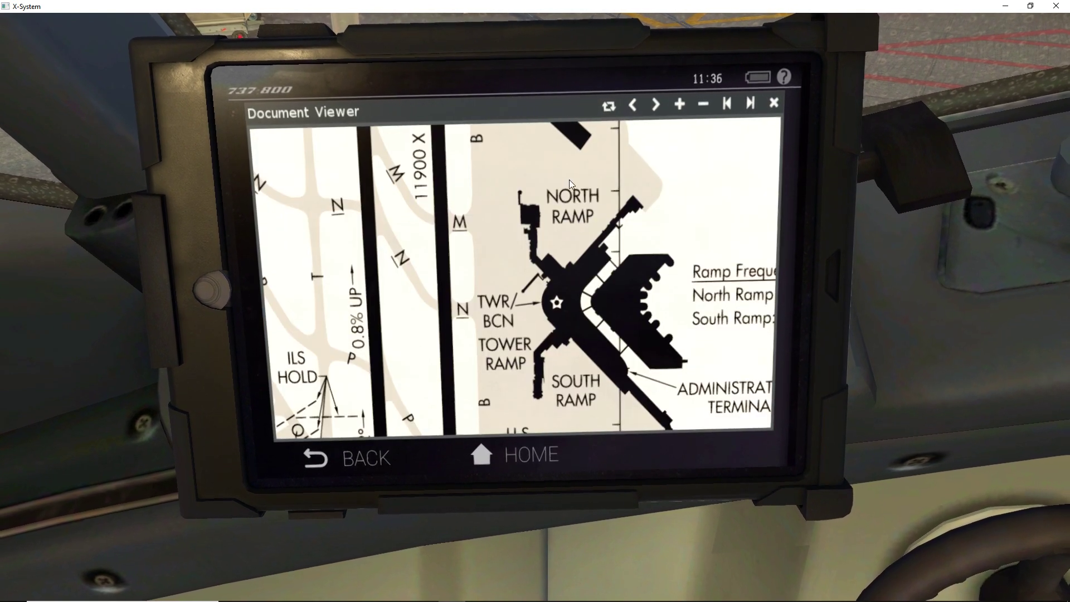
{"action": "scroll", "coordinate": [557, 239], "scroll_direction": "up", "scroll_amount": 4}
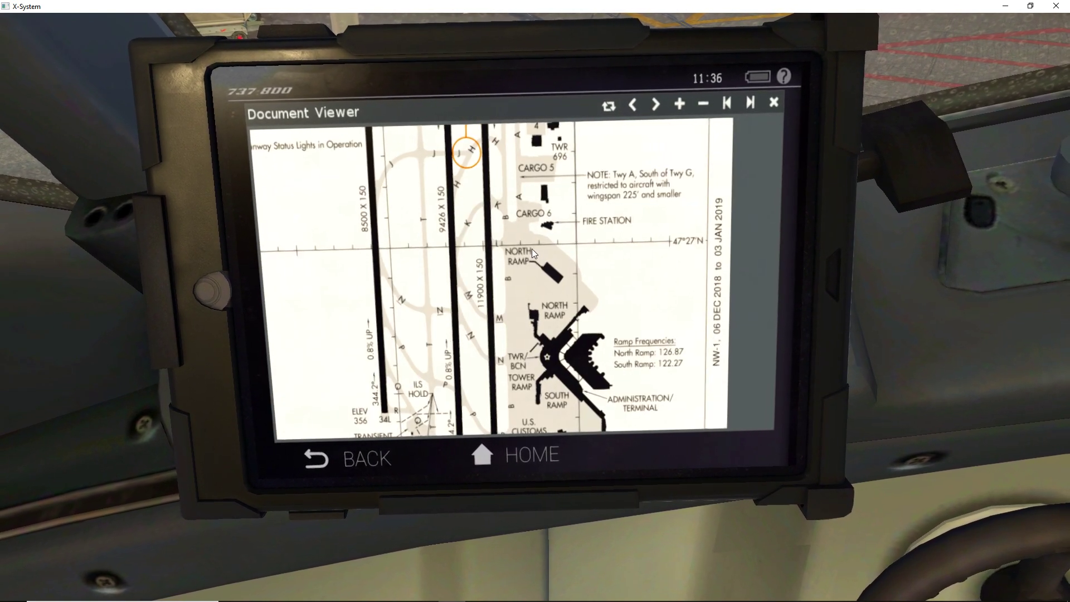
{"action": "scroll", "coordinate": [557, 240], "scroll_direction": "down", "scroll_amount": 2}
{"action": "left_click_drag", "start_coordinate": [564, 230], "coordinate": [583, 215]}
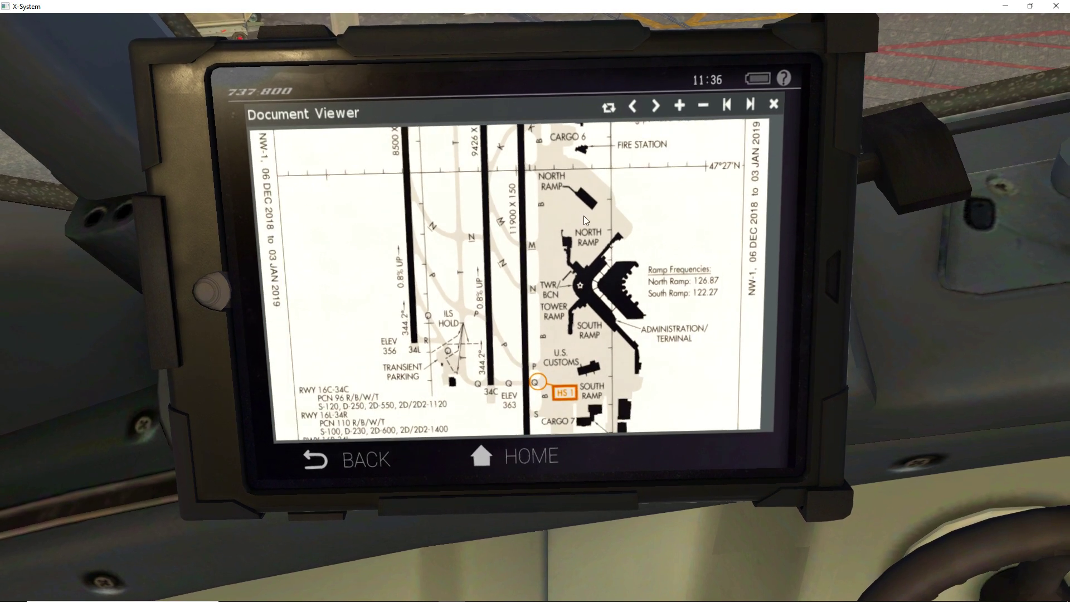
Step: Examine the Seattle airport diagram's runways, cargo areas and tower frequencies, and close the chart
{"action": "scroll", "coordinate": [529, 165], "scroll_direction": "up", "scroll_amount": 4}
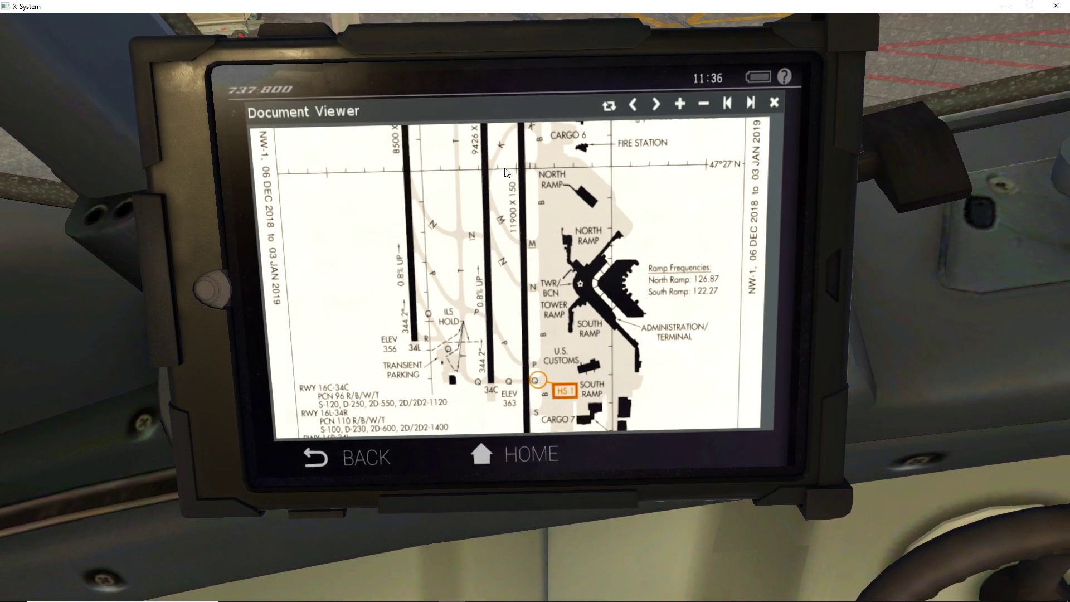
{"action": "scroll", "coordinate": [563, 268], "scroll_direction": "up", "scroll_amount": 8}
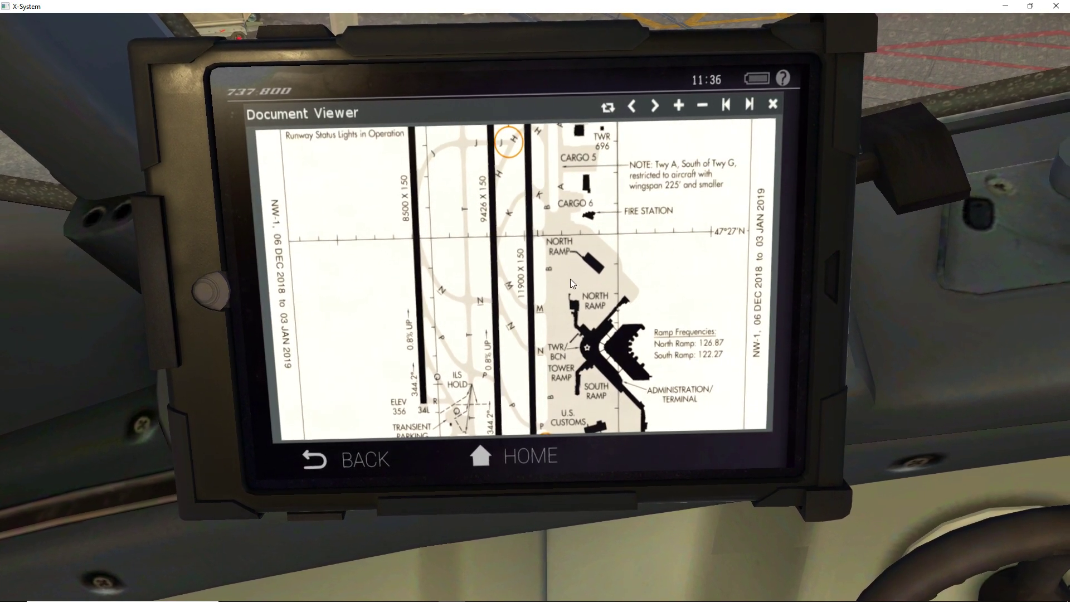
{"action": "scroll", "coordinate": [564, 305], "scroll_direction": "up", "scroll_amount": 6}
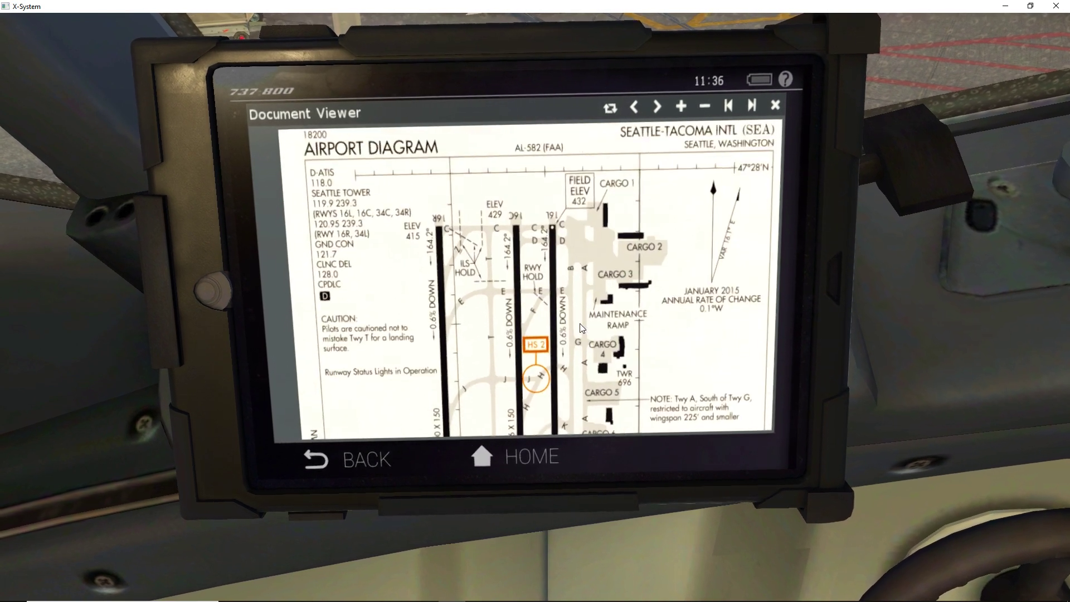
{"action": "scroll", "coordinate": [581, 307], "scroll_direction": "down", "scroll_amount": 13}
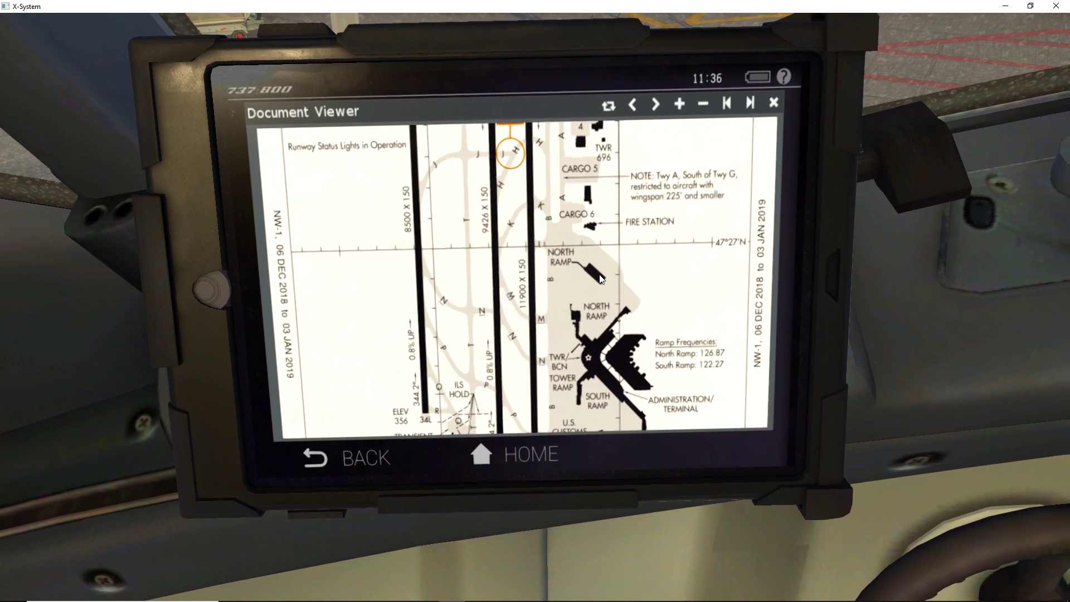
{"action": "scroll", "coordinate": [587, 253], "scroll_direction": "up", "scroll_amount": 7}
{"action": "scroll", "coordinate": [595, 162], "scroll_direction": "up", "scroll_amount": 6}
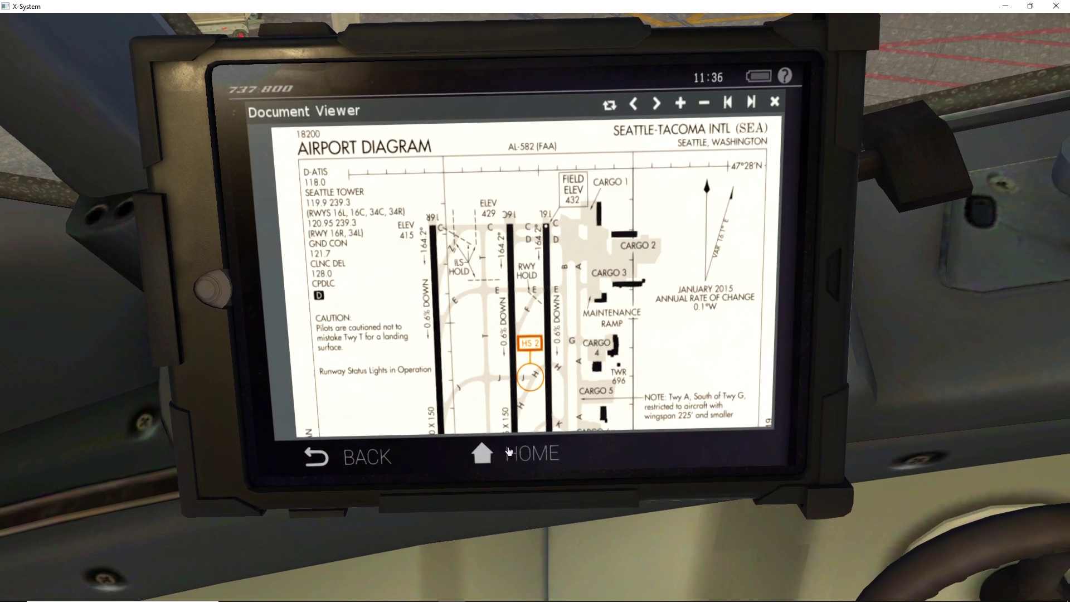
{"action": "left_click", "coordinate": [397, 452]}
{"action": "left_click", "coordinate": [416, 224]}
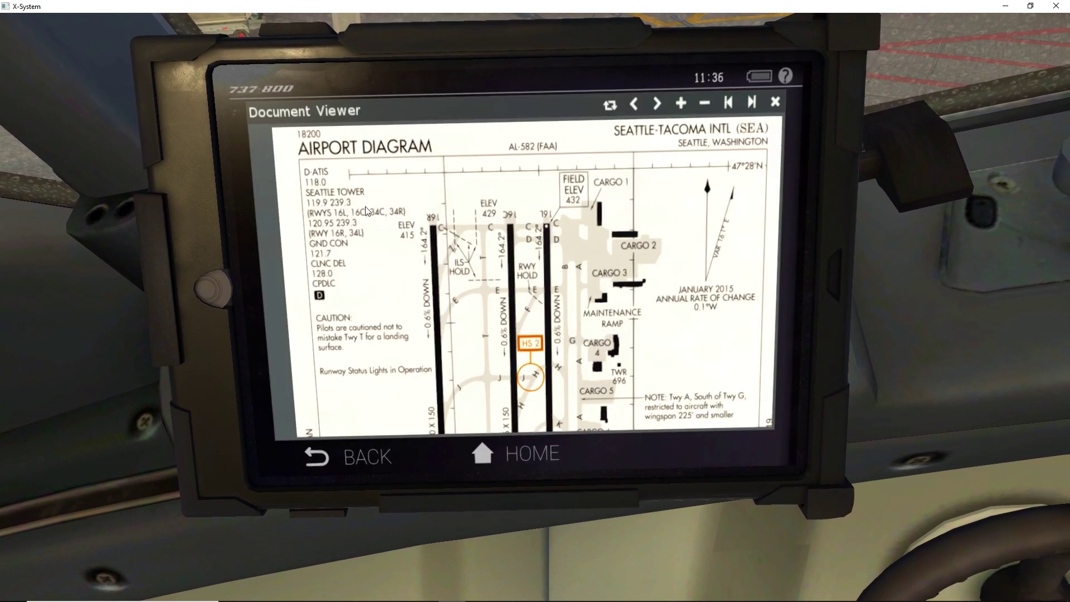
{"action": "left_click", "coordinate": [777, 103]}
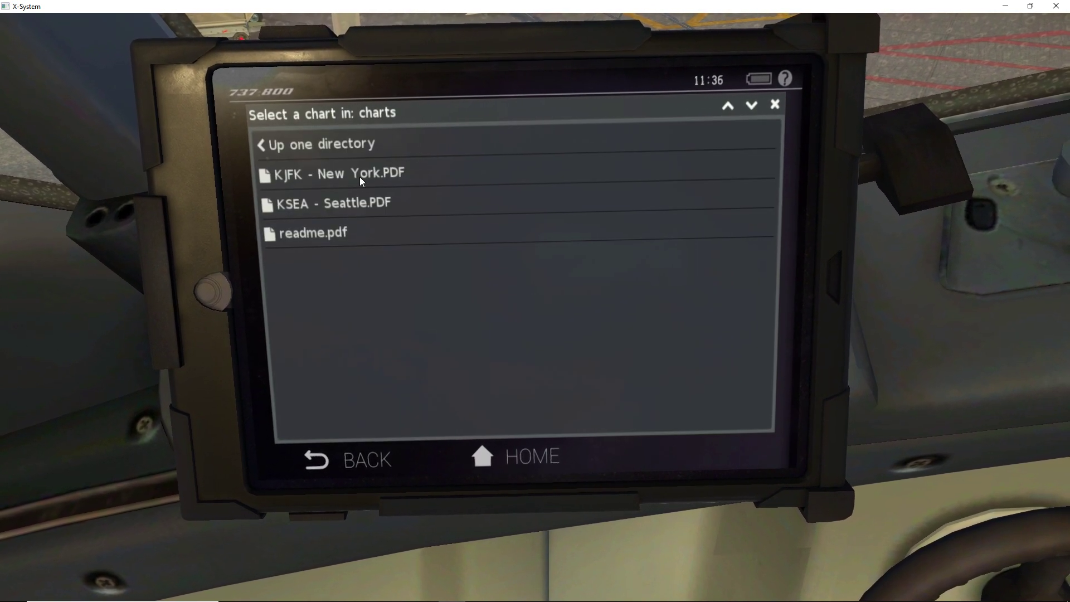
Step: Open the KJFK - New York.PDF chart, examine its terminals and runways, and close it
{"action": "left_click", "coordinate": [372, 172]}
{"action": "scroll", "coordinate": [548, 293], "scroll_direction": "up", "scroll_amount": 5}
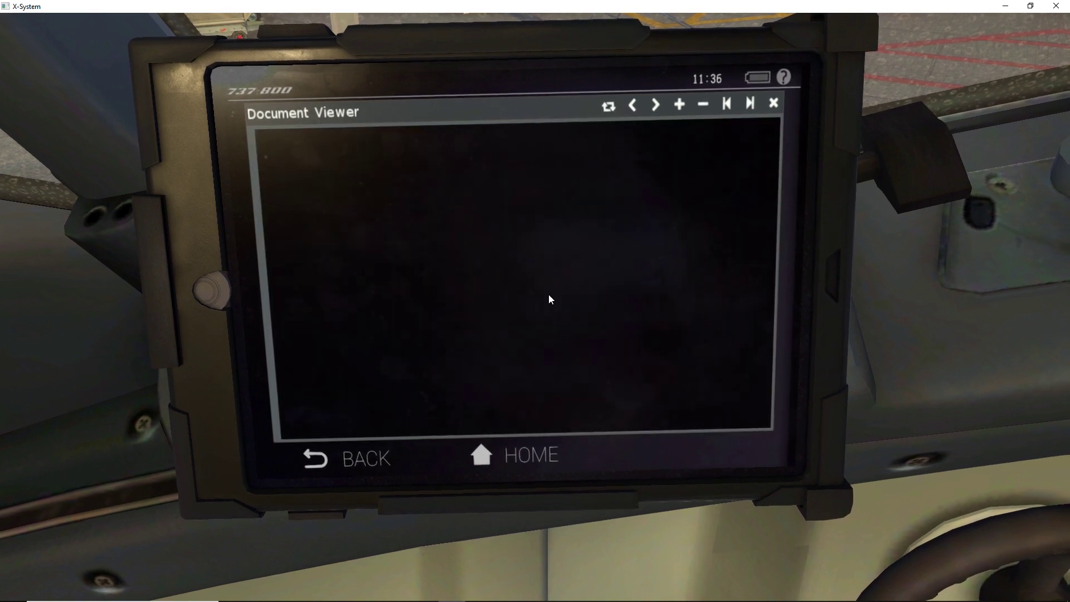
{"action": "scroll", "coordinate": [587, 358], "scroll_direction": "down", "scroll_amount": 5}
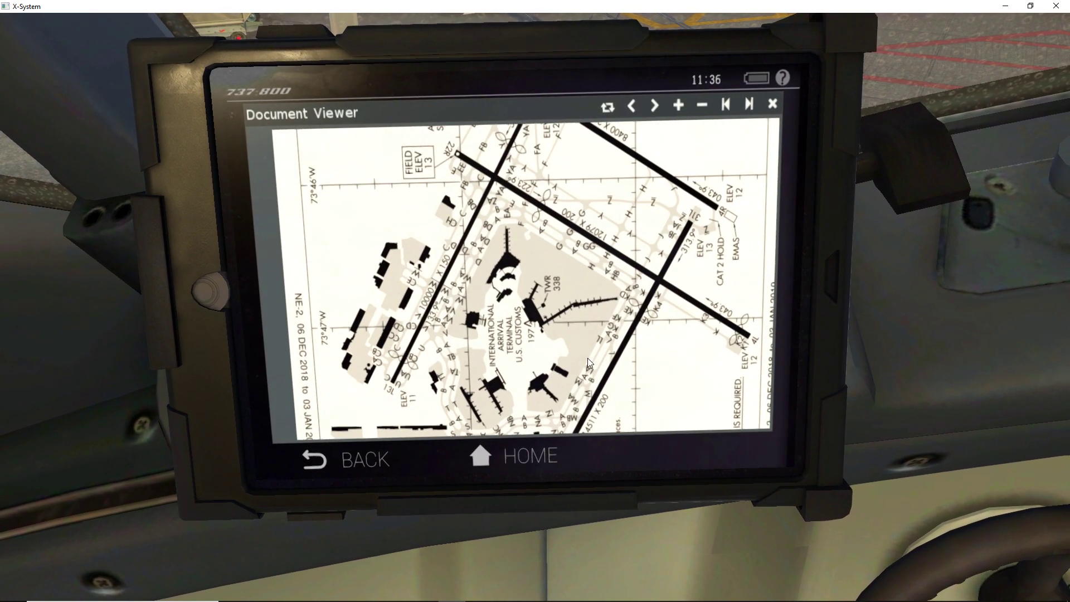
{"action": "left_click", "coordinate": [770, 106]}
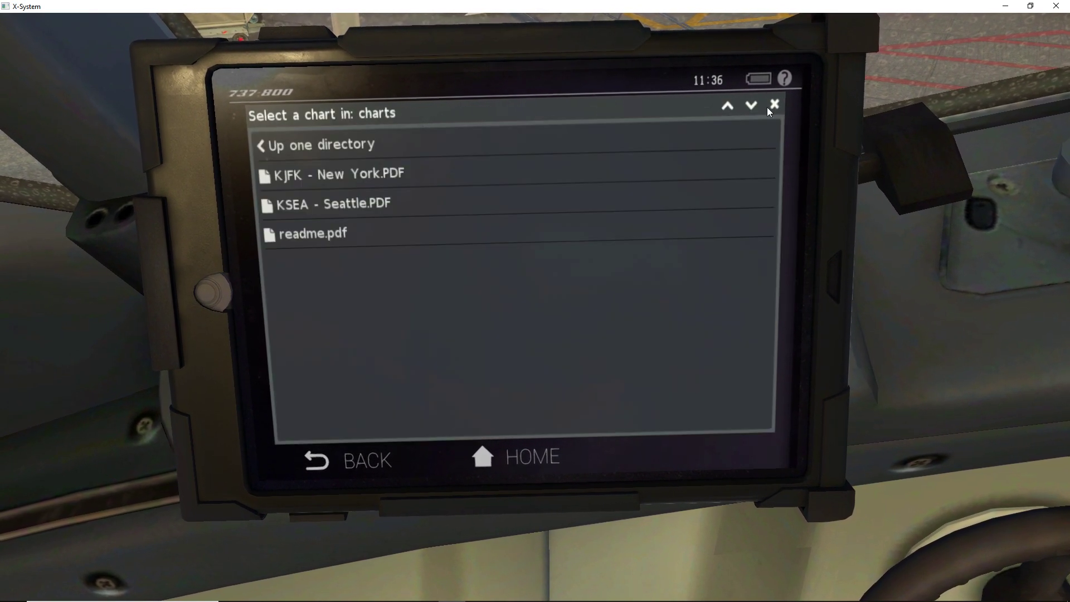
Step: Return the tablet to its main menu and switch to the pilot's forward cockpit view
{"action": "left_click", "coordinate": [519, 465]}
{"action": "scroll", "coordinate": [536, 433], "scroll_direction": "down", "scroll_amount": 3}
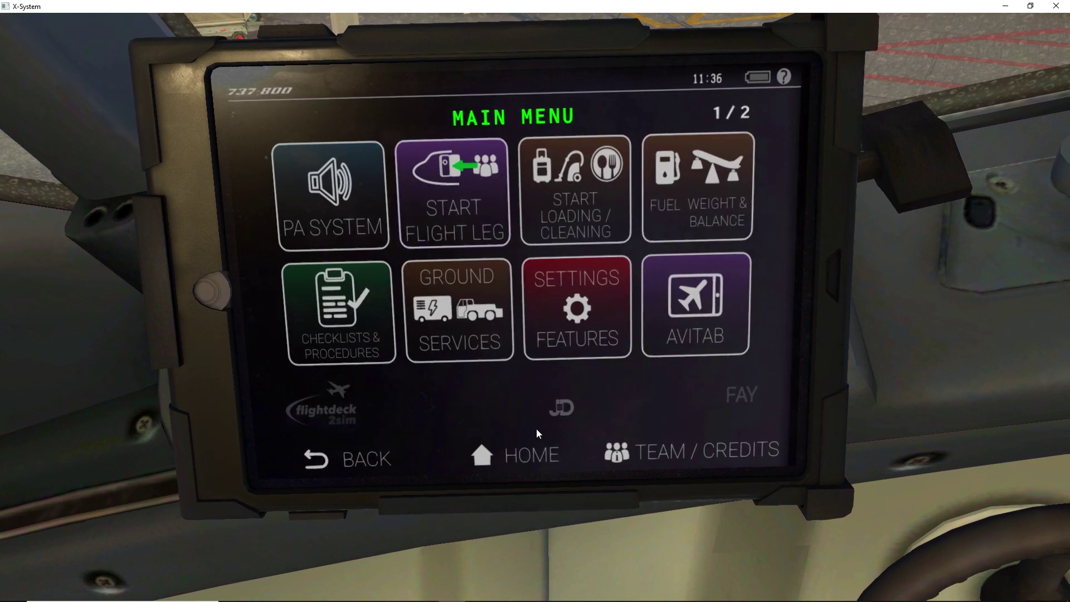
{"action": "key", "text": "KP_1"}
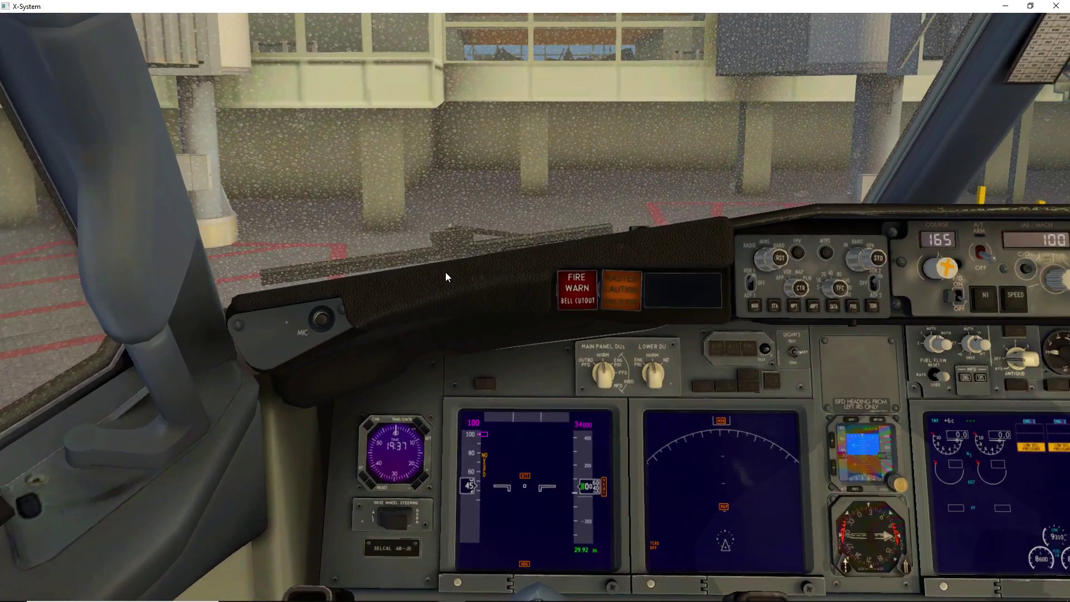